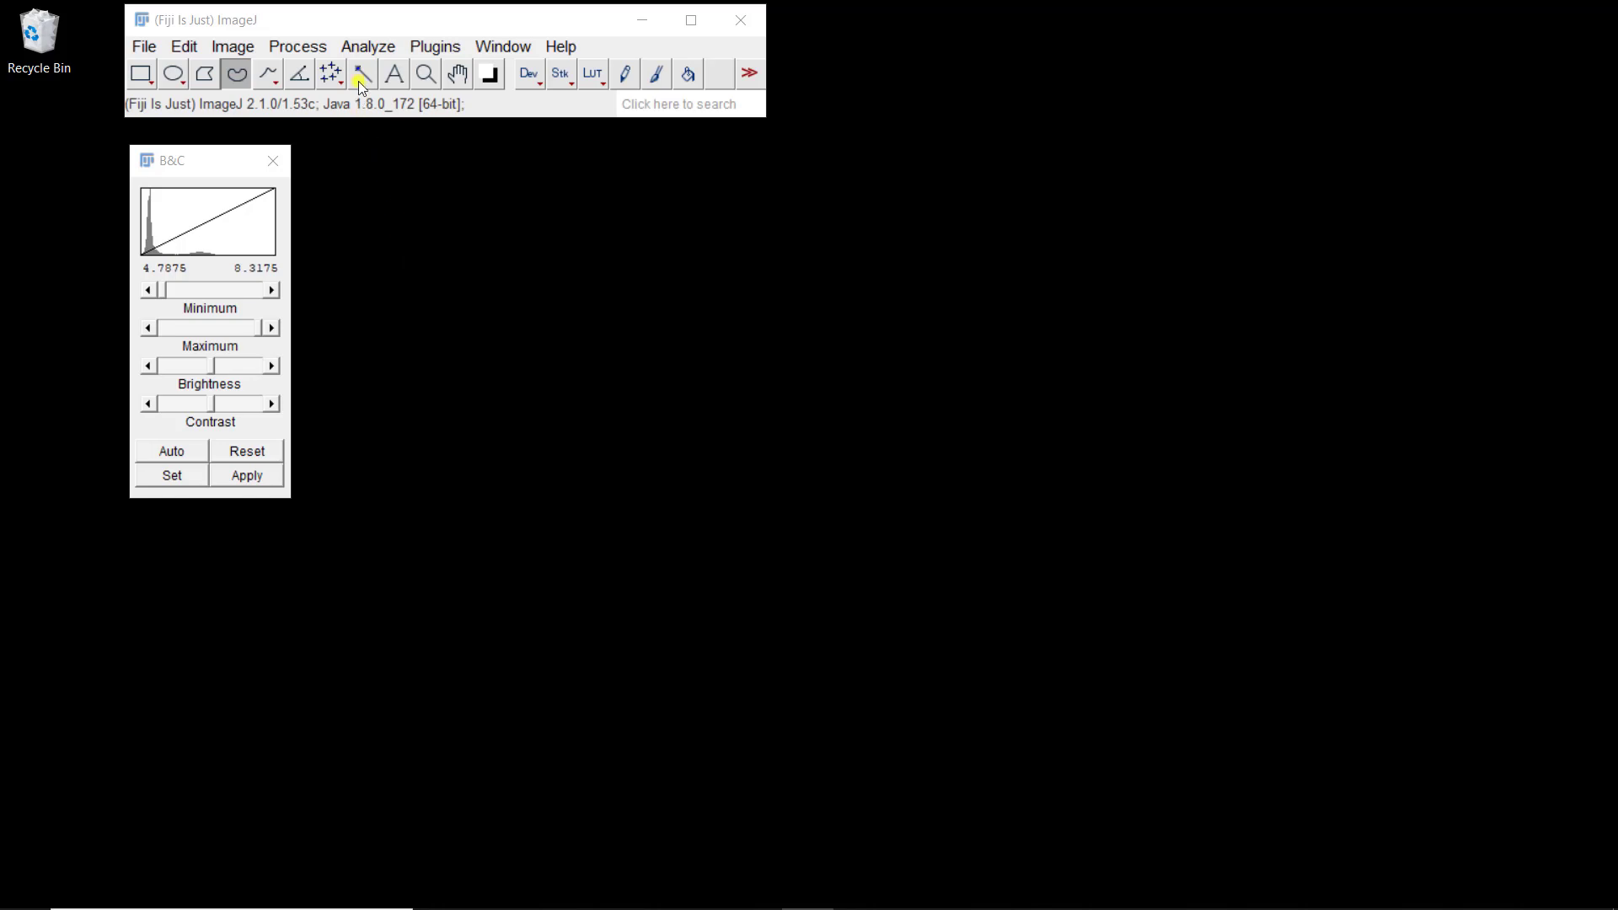
- Open the 16-bit IXMtest_A02_s1 nuclei image
click(346, 24)
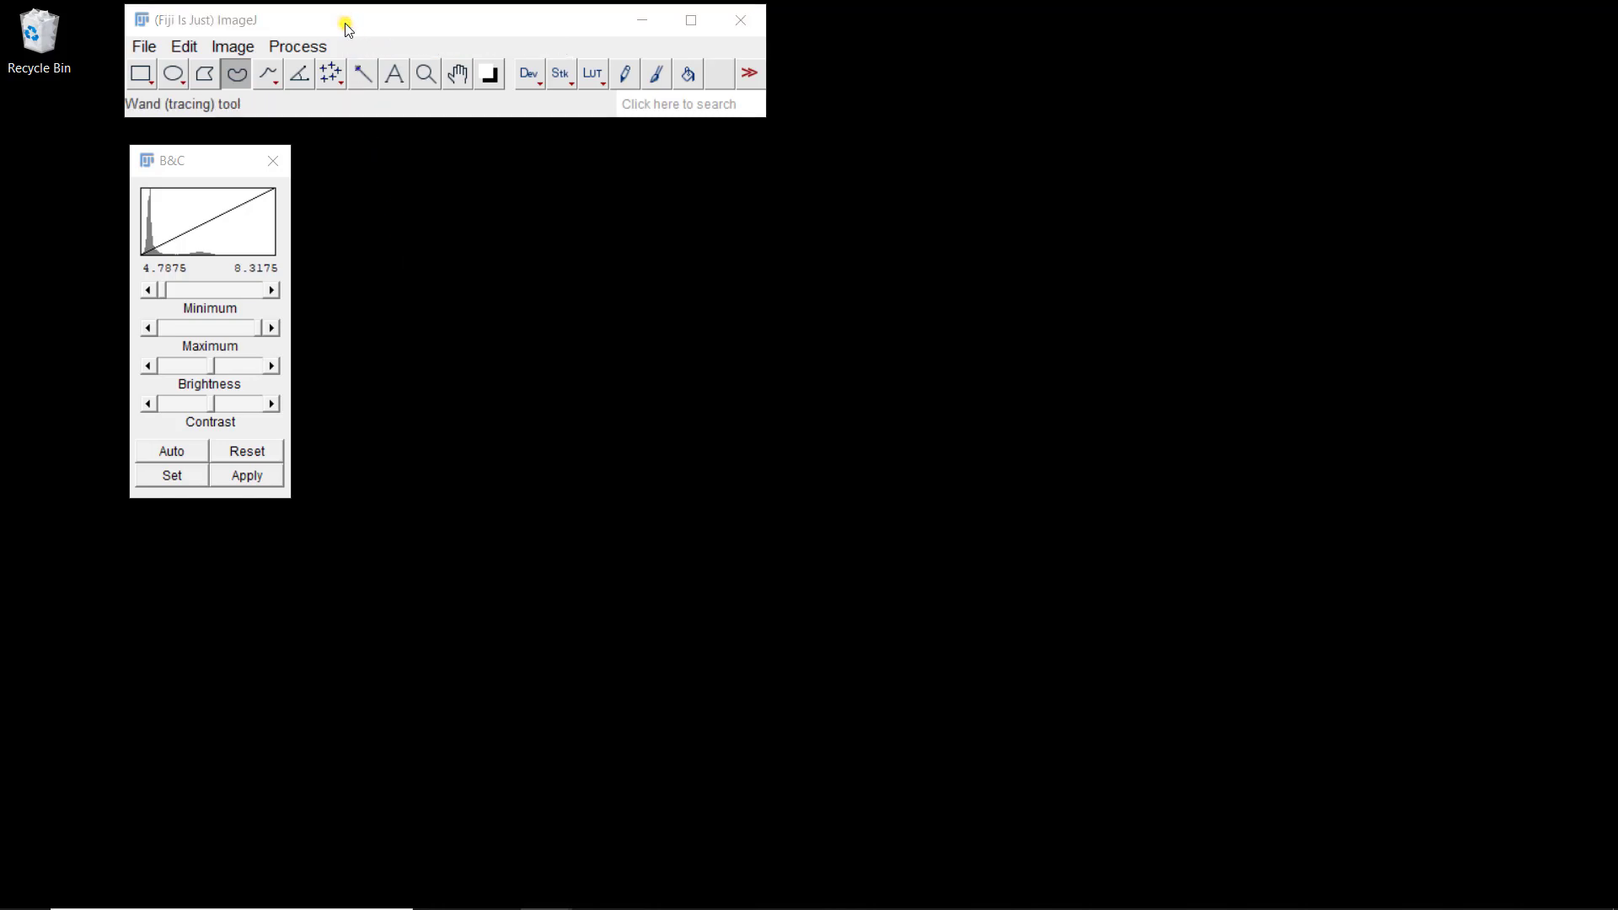
key(ctrl+o)
click(159, 160)
double_click(159, 160)
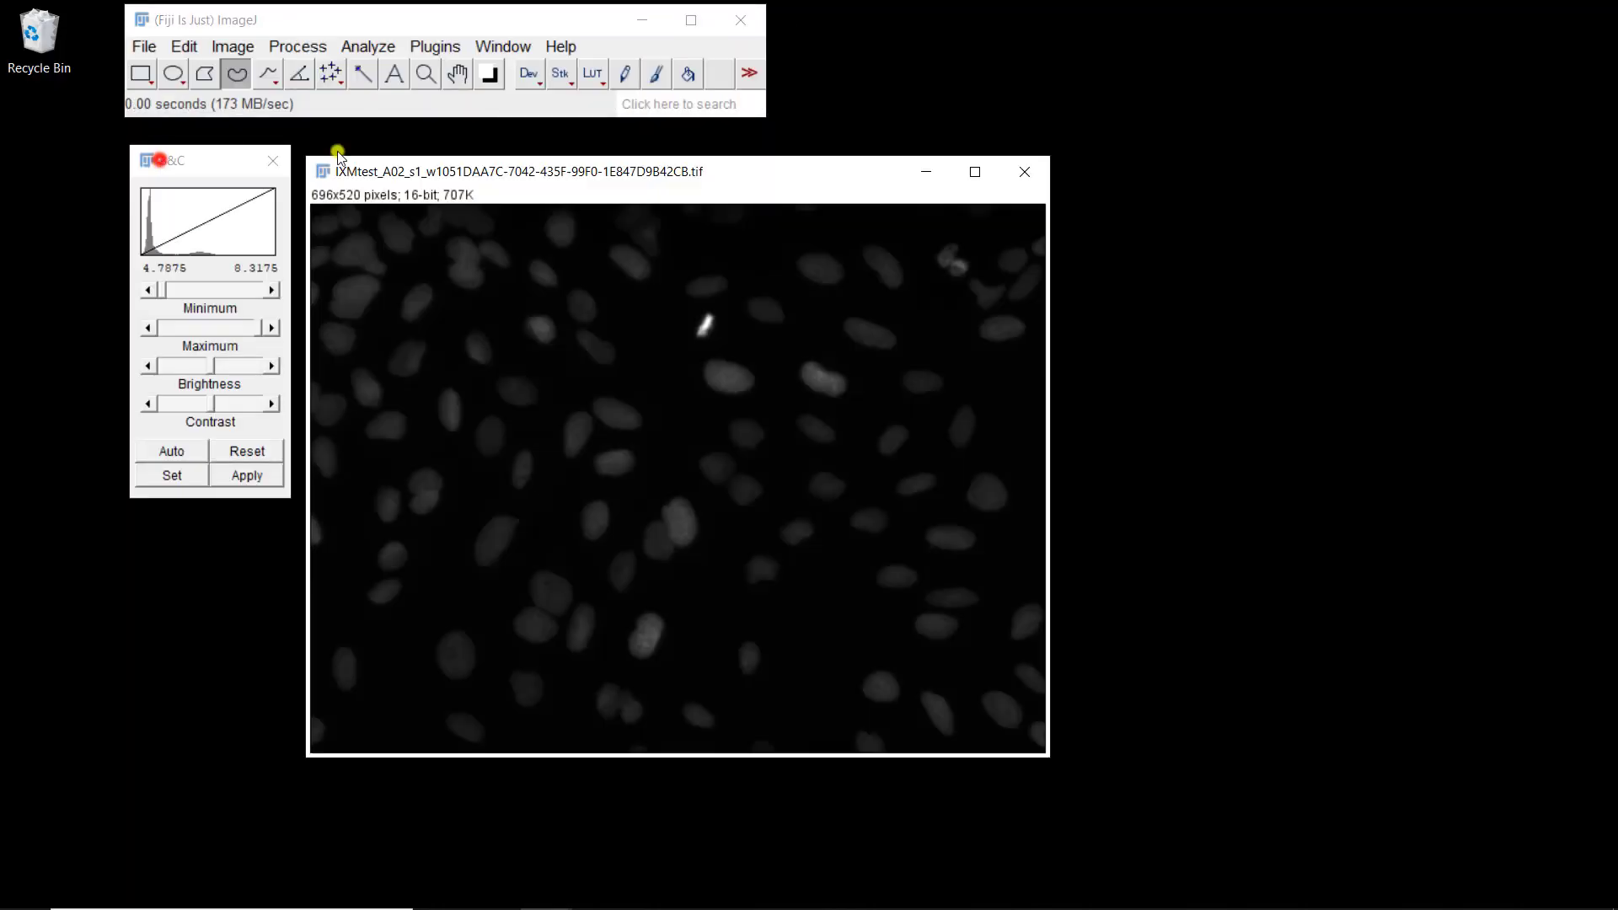
click(563, 174)
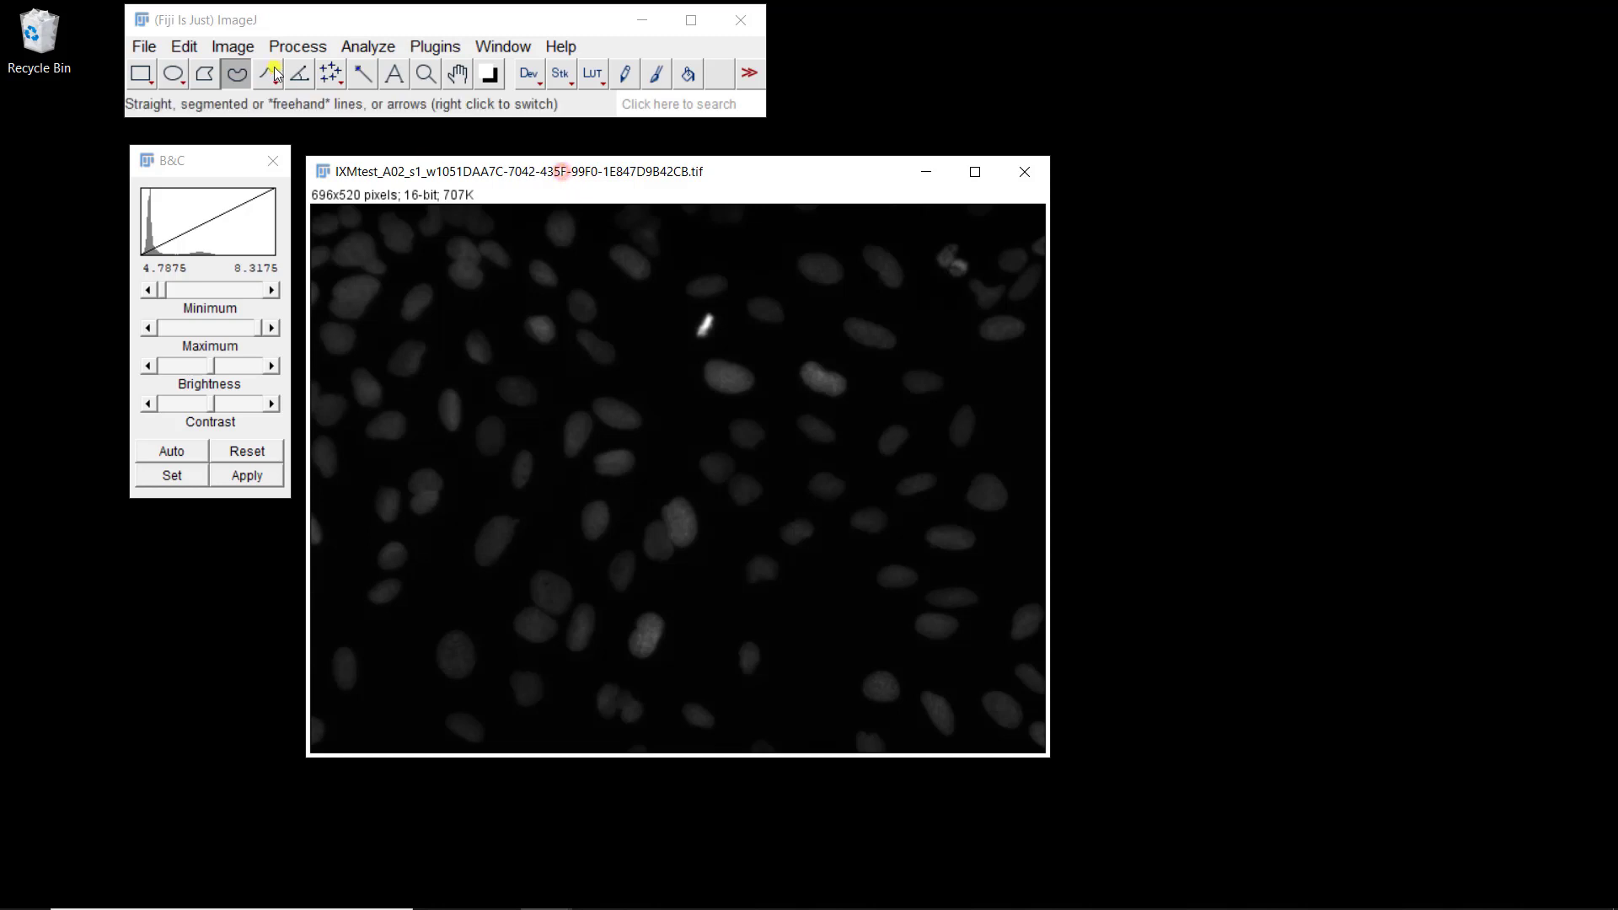
- Apply a Gaussian Blur with a sigma of 3 to the nuclei image
click(234, 47)
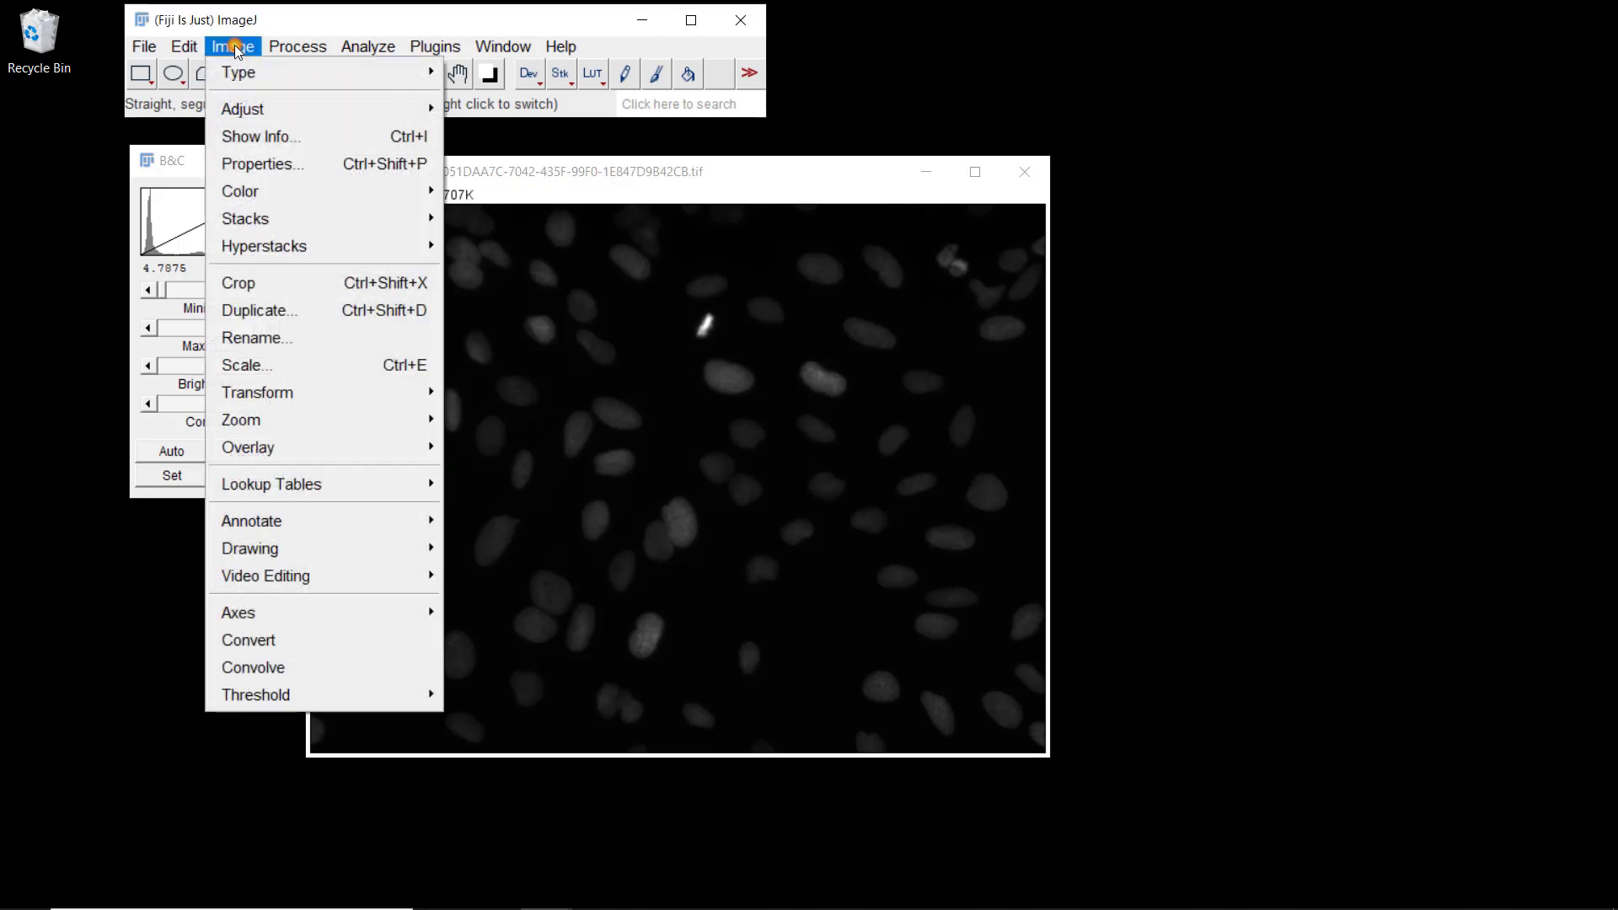
click(234, 44)
click(286, 46)
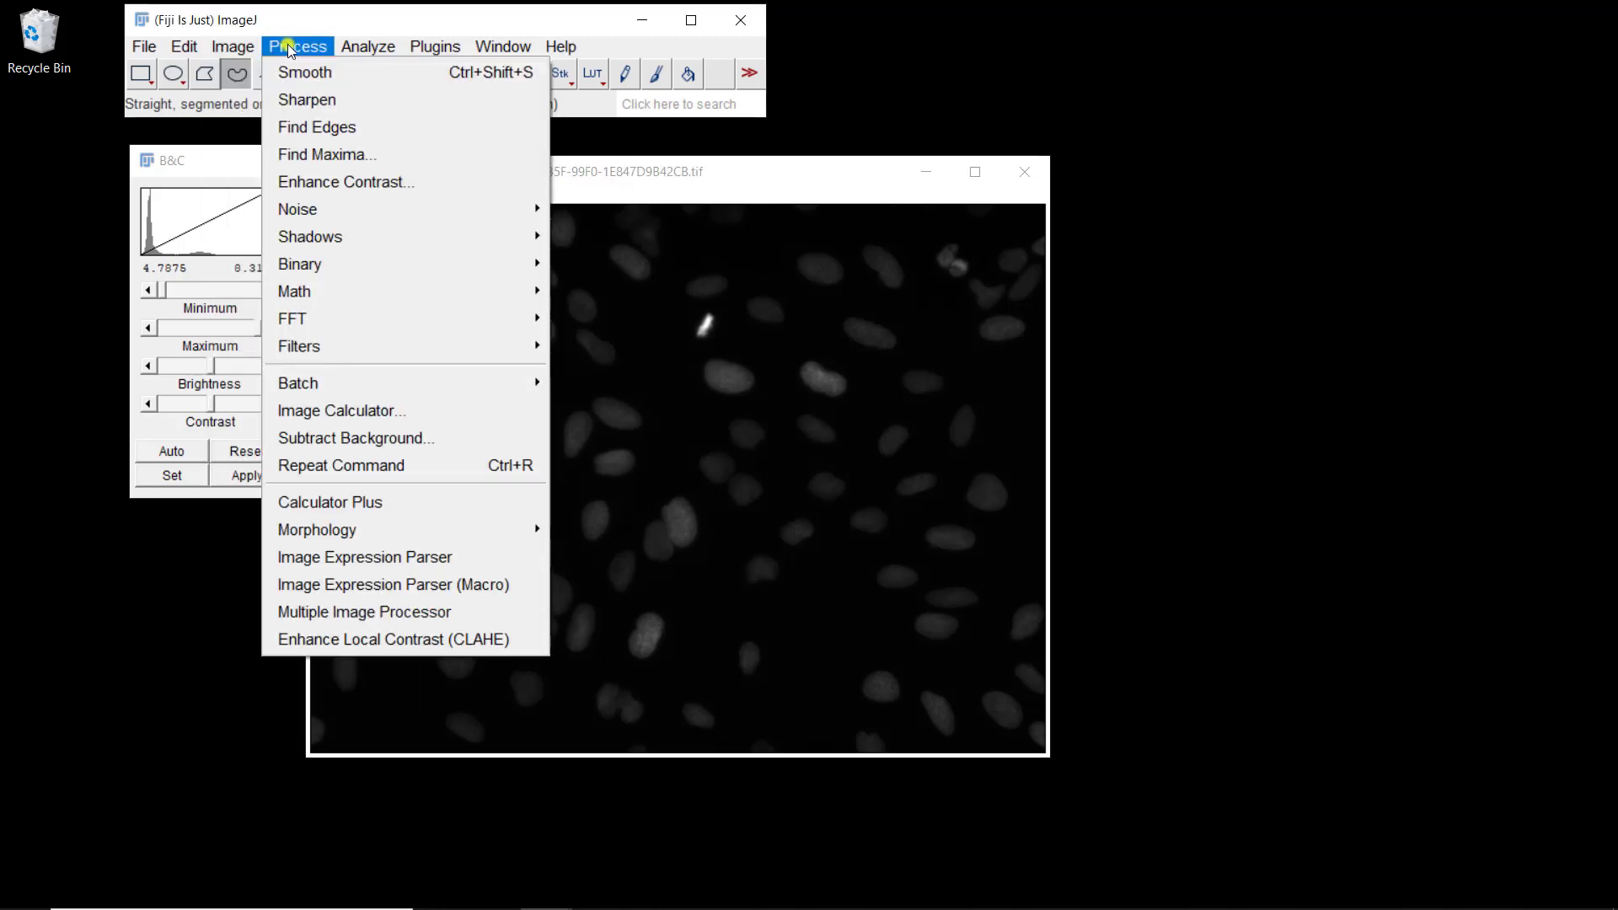
mouse_move(359, 346)
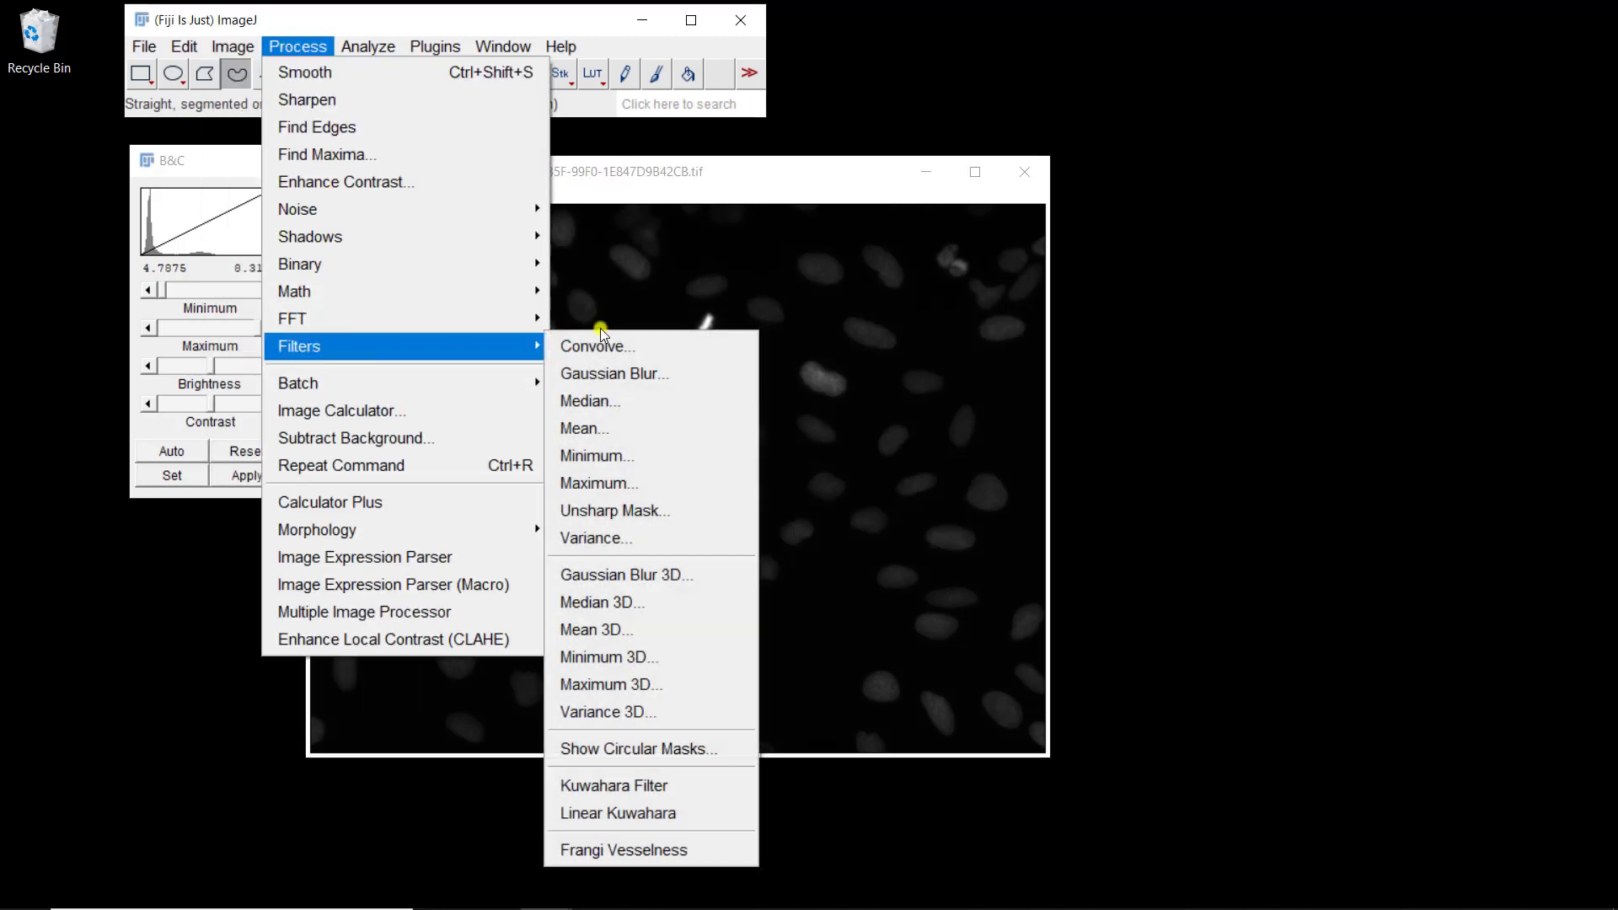
click(607, 372)
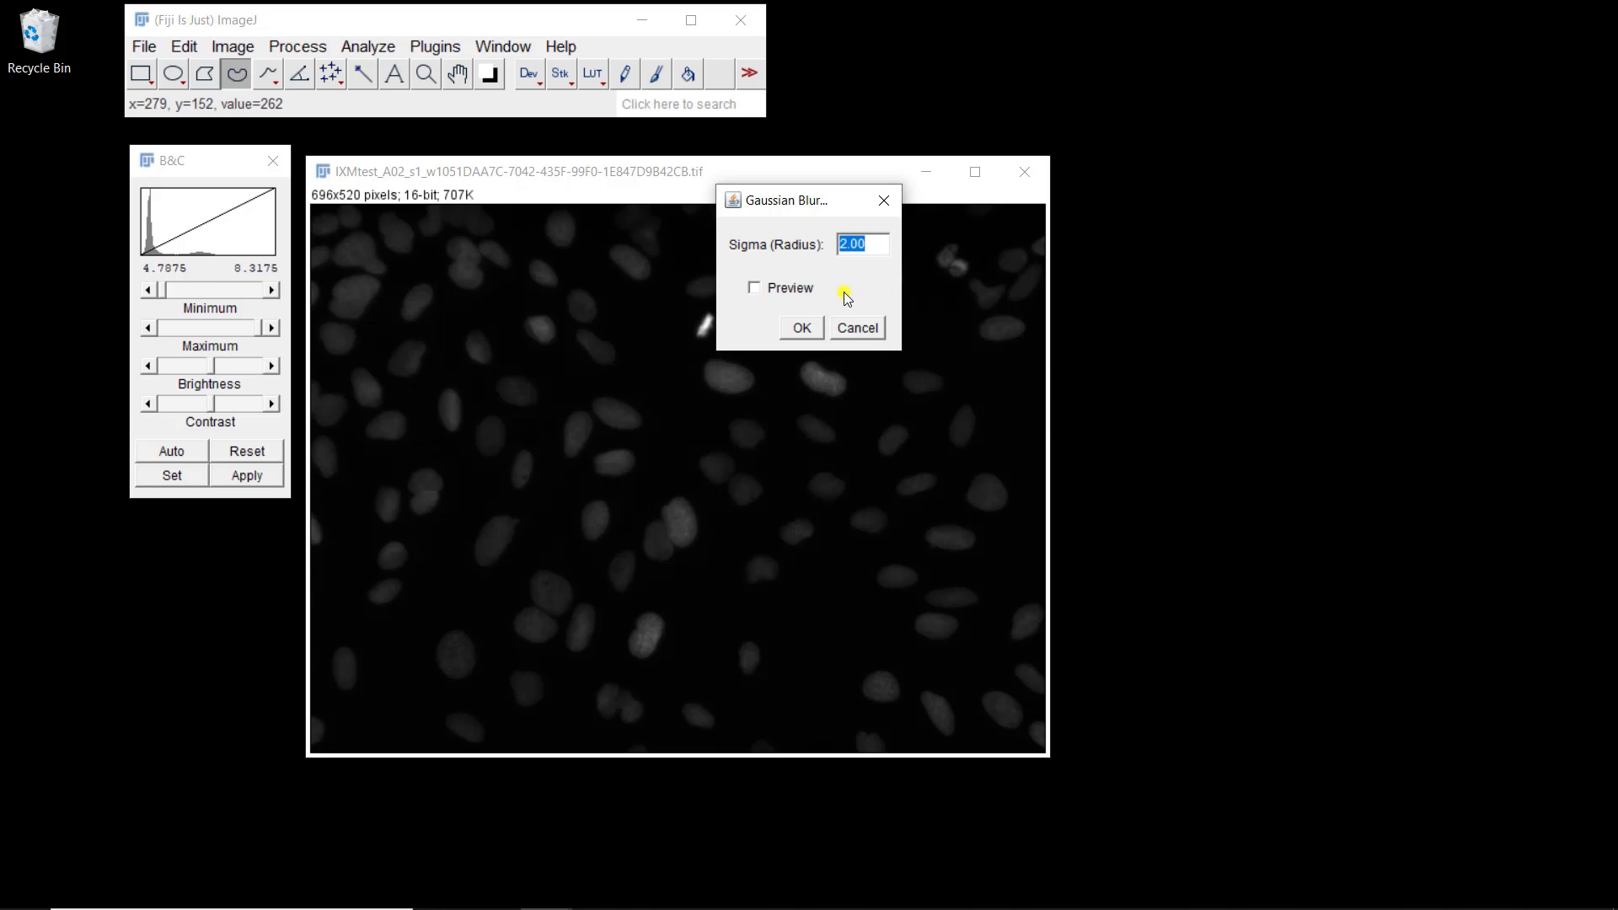
text(3)
click(800, 333)
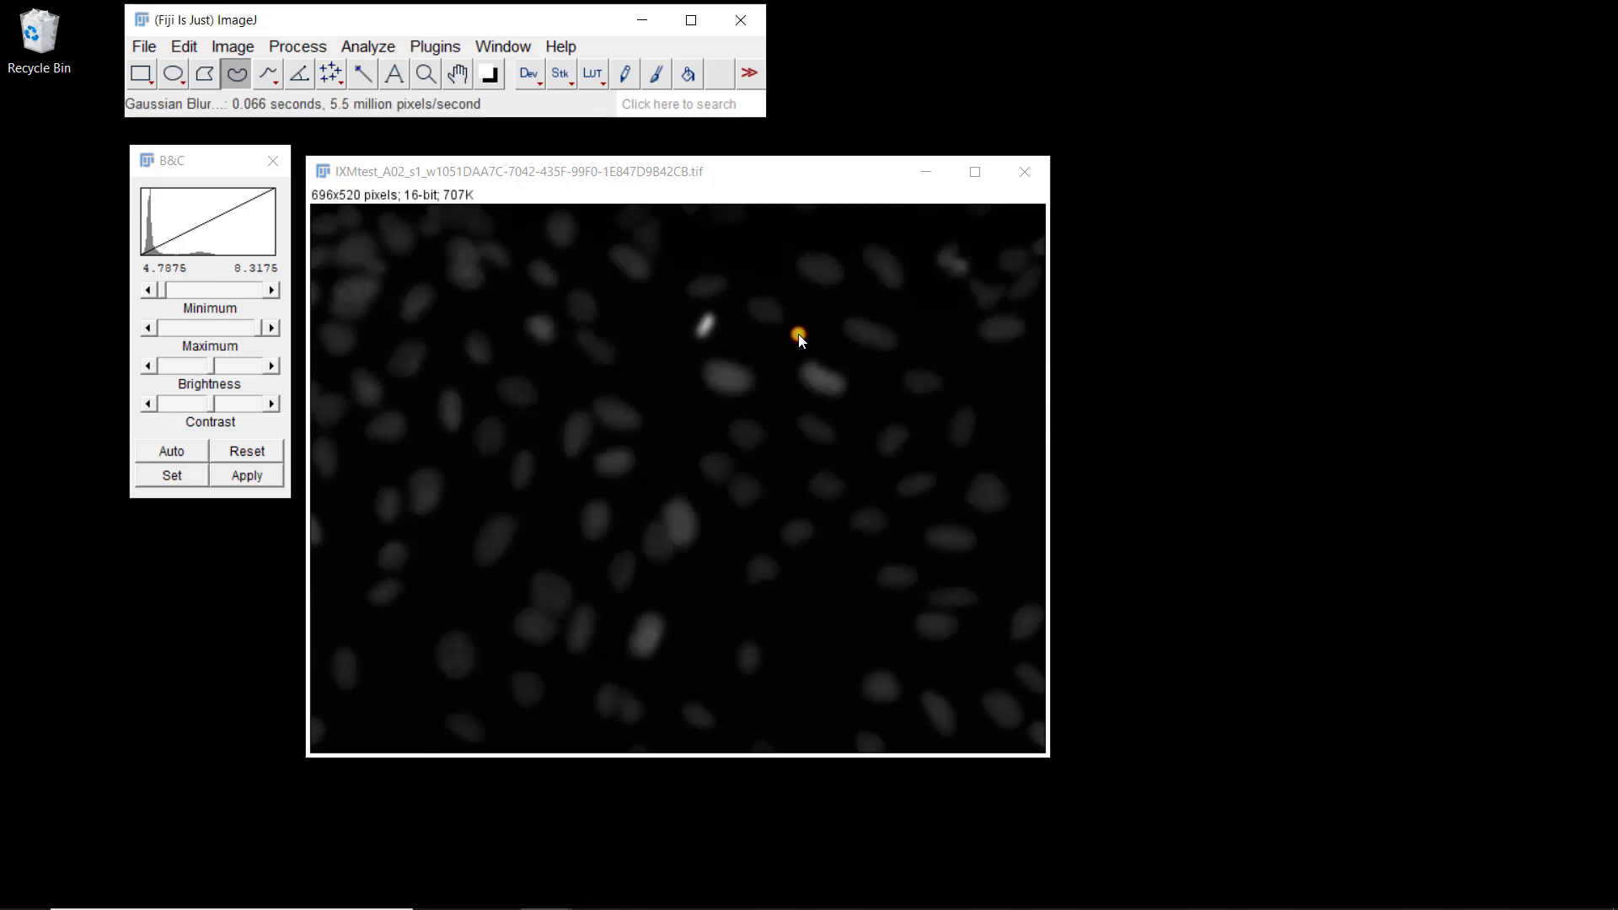
- Open a second, unblurred copy of the IXMtest_A02_s1 image from the ImageExamples folder and bring up the Image Calculator
key(ctrl+o)
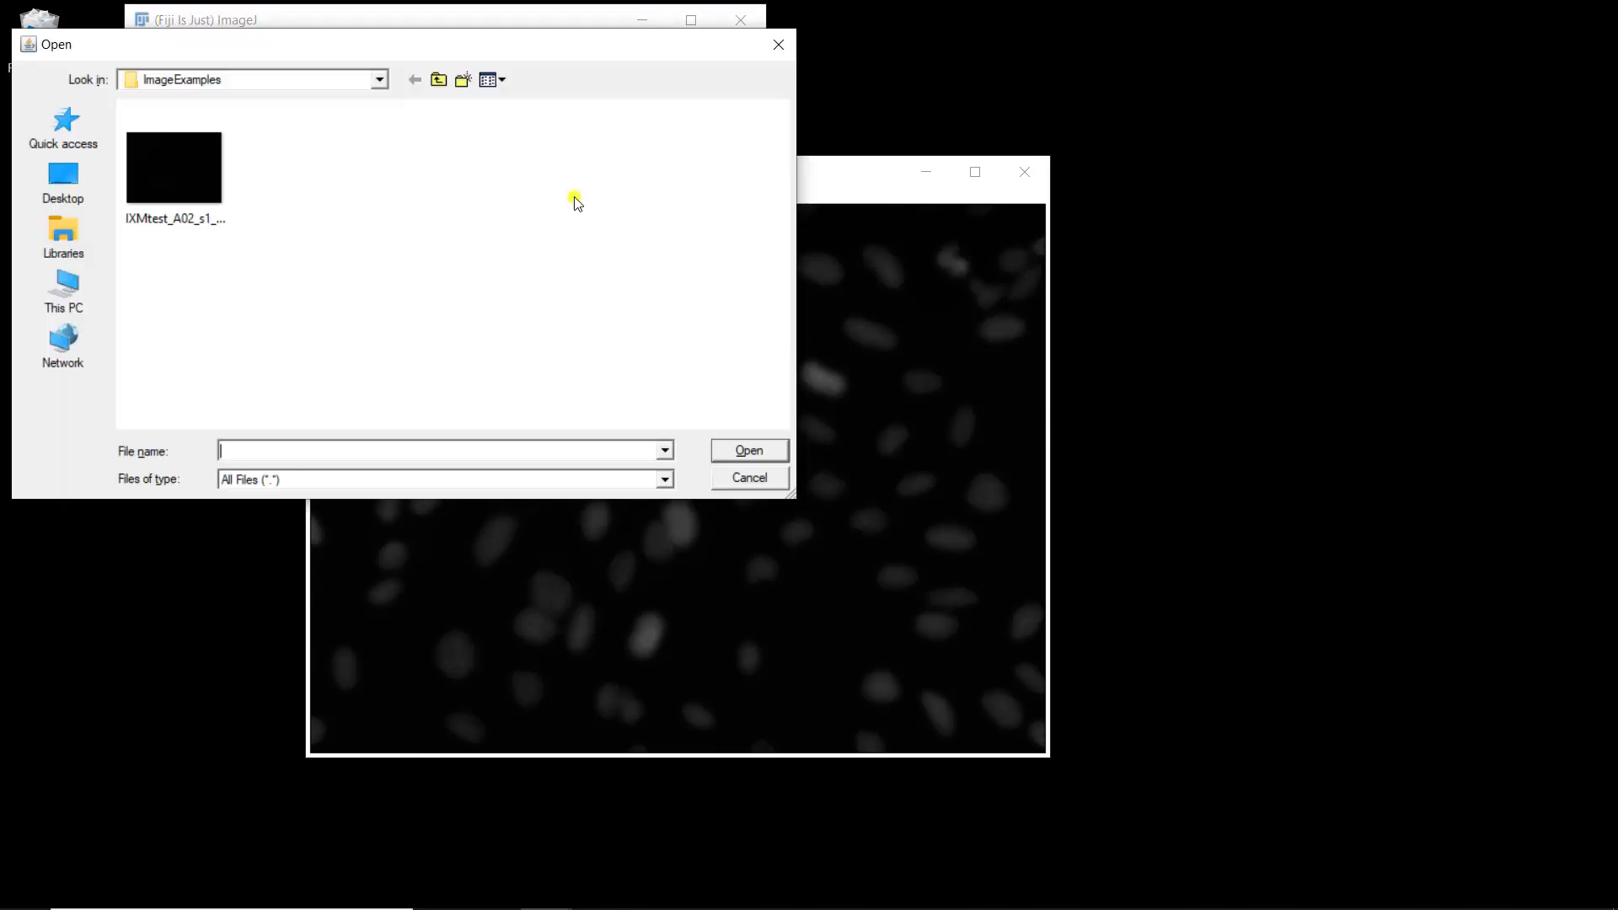
double_click(174, 192)
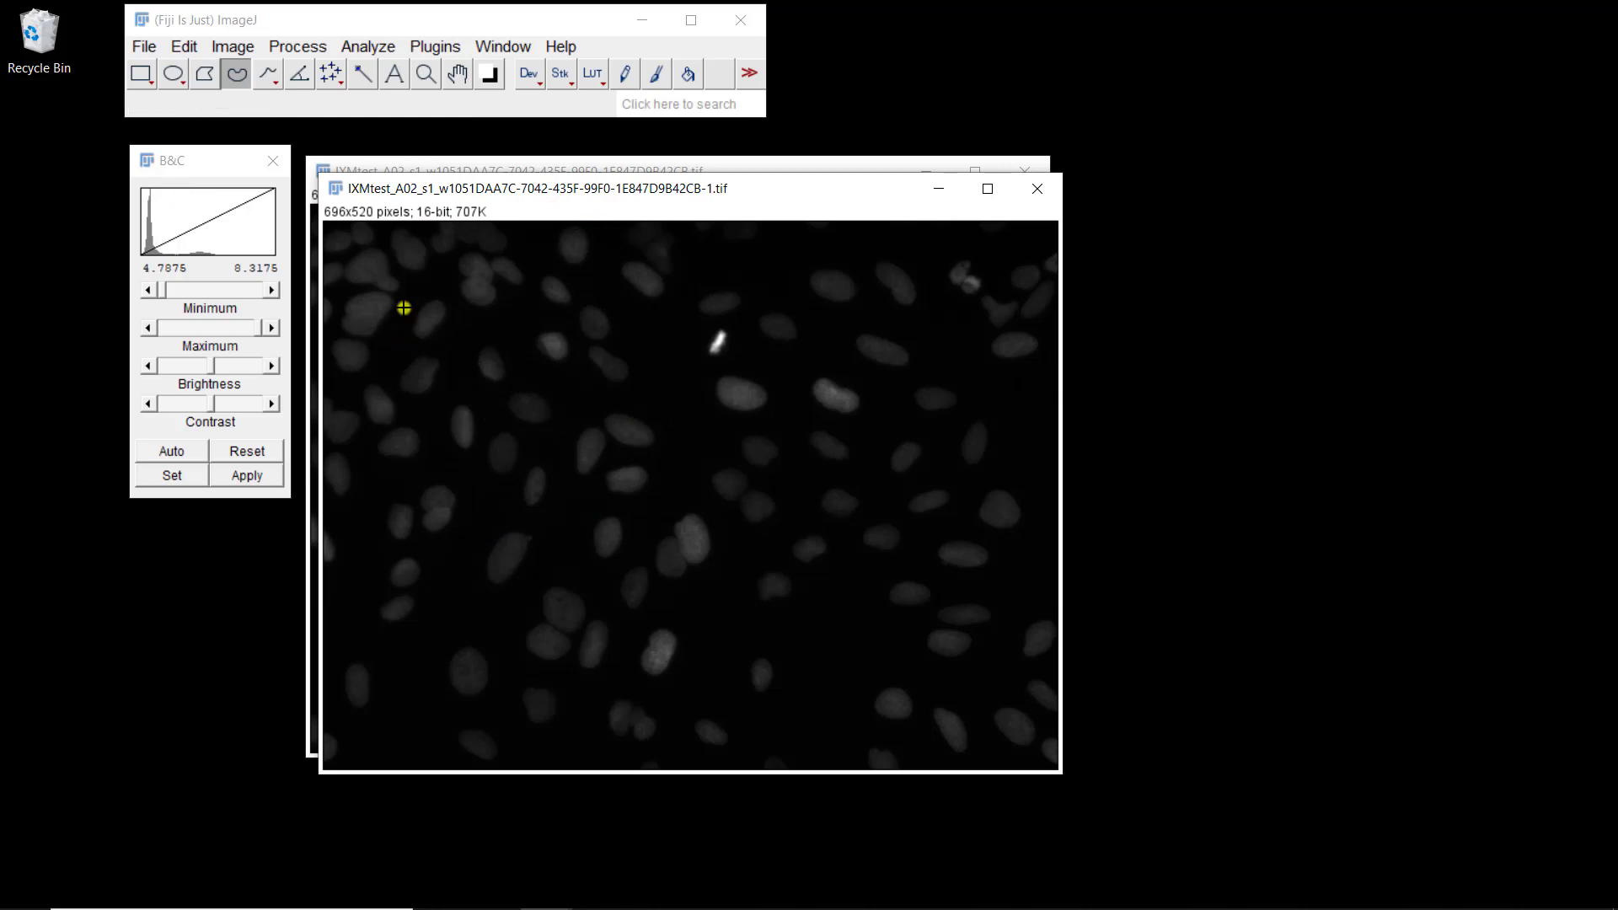
click(285, 47)
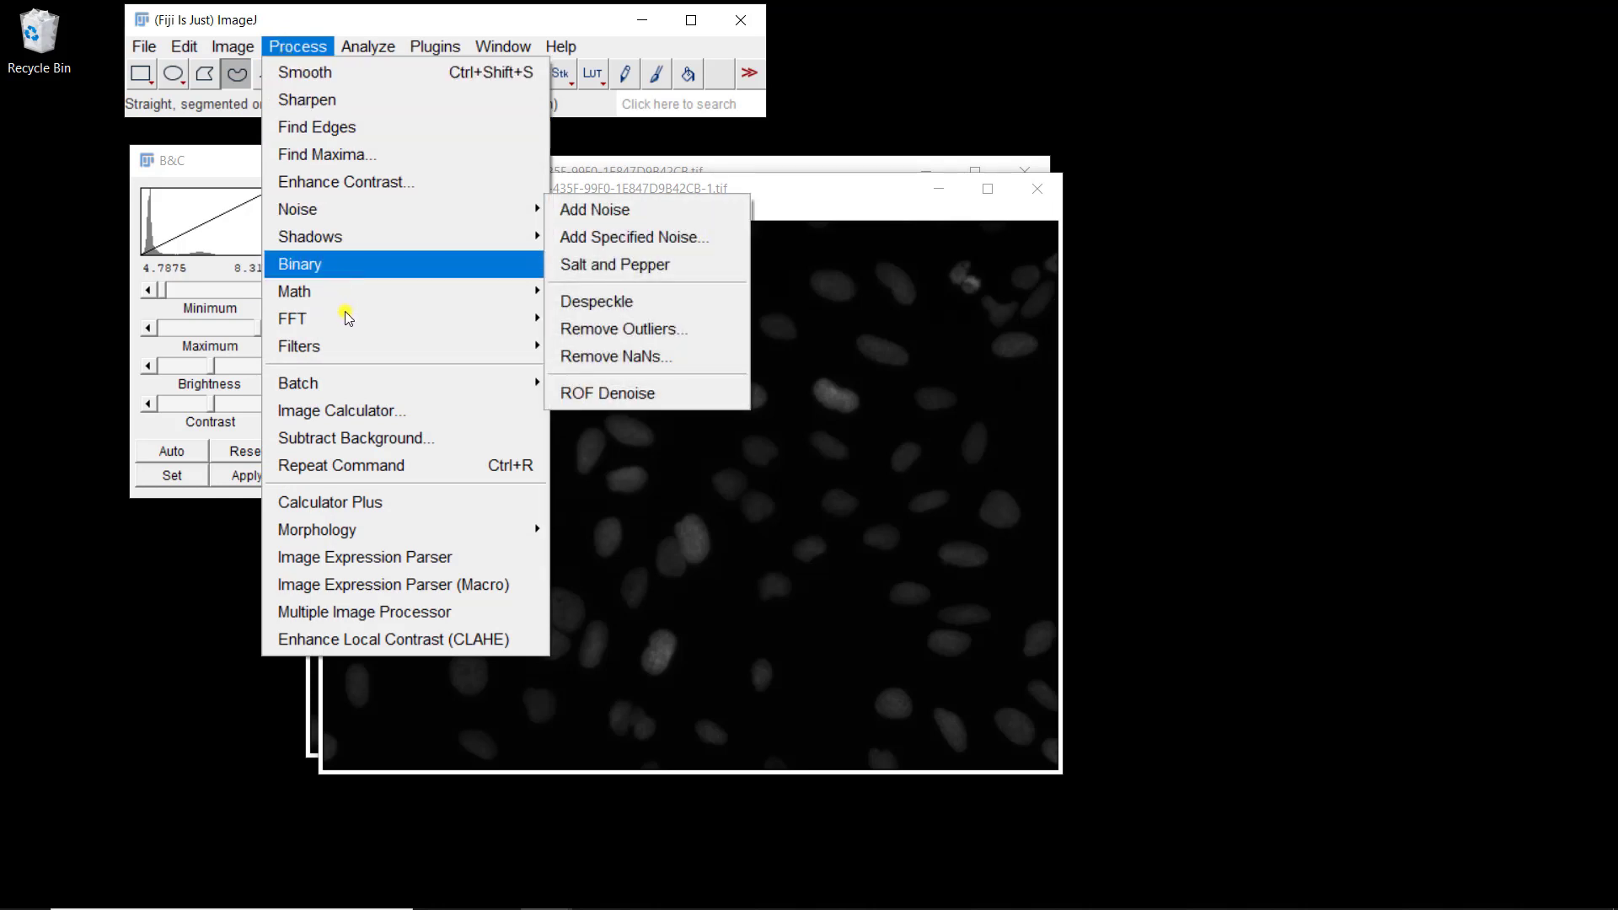
click(354, 410)
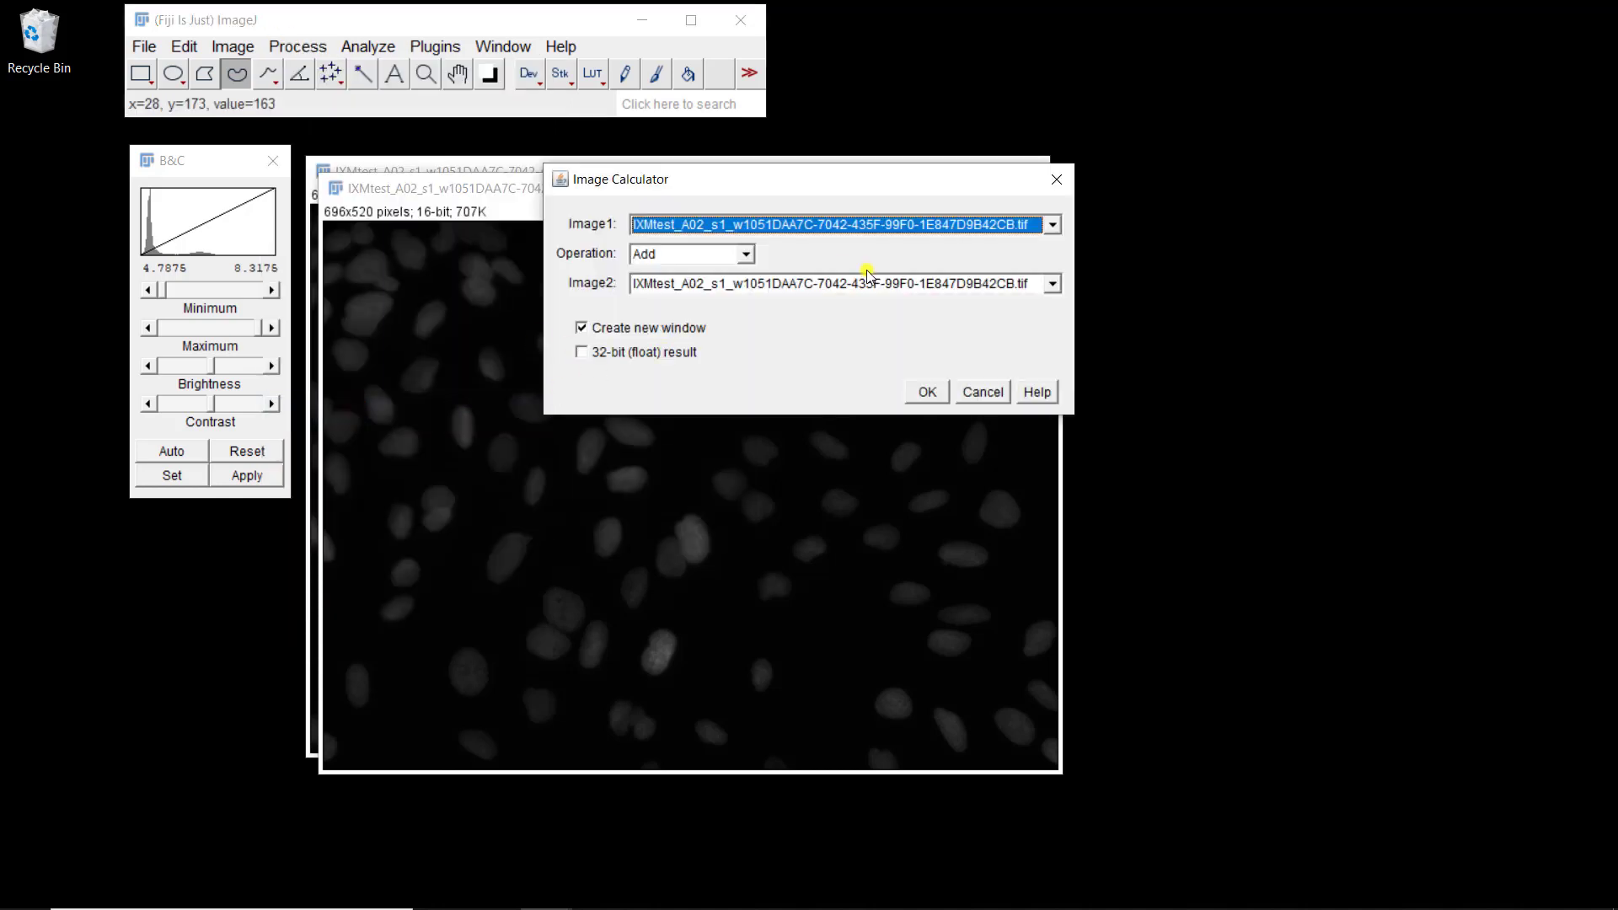
- Set the Image Calculator operation to Subtract
click(743, 255)
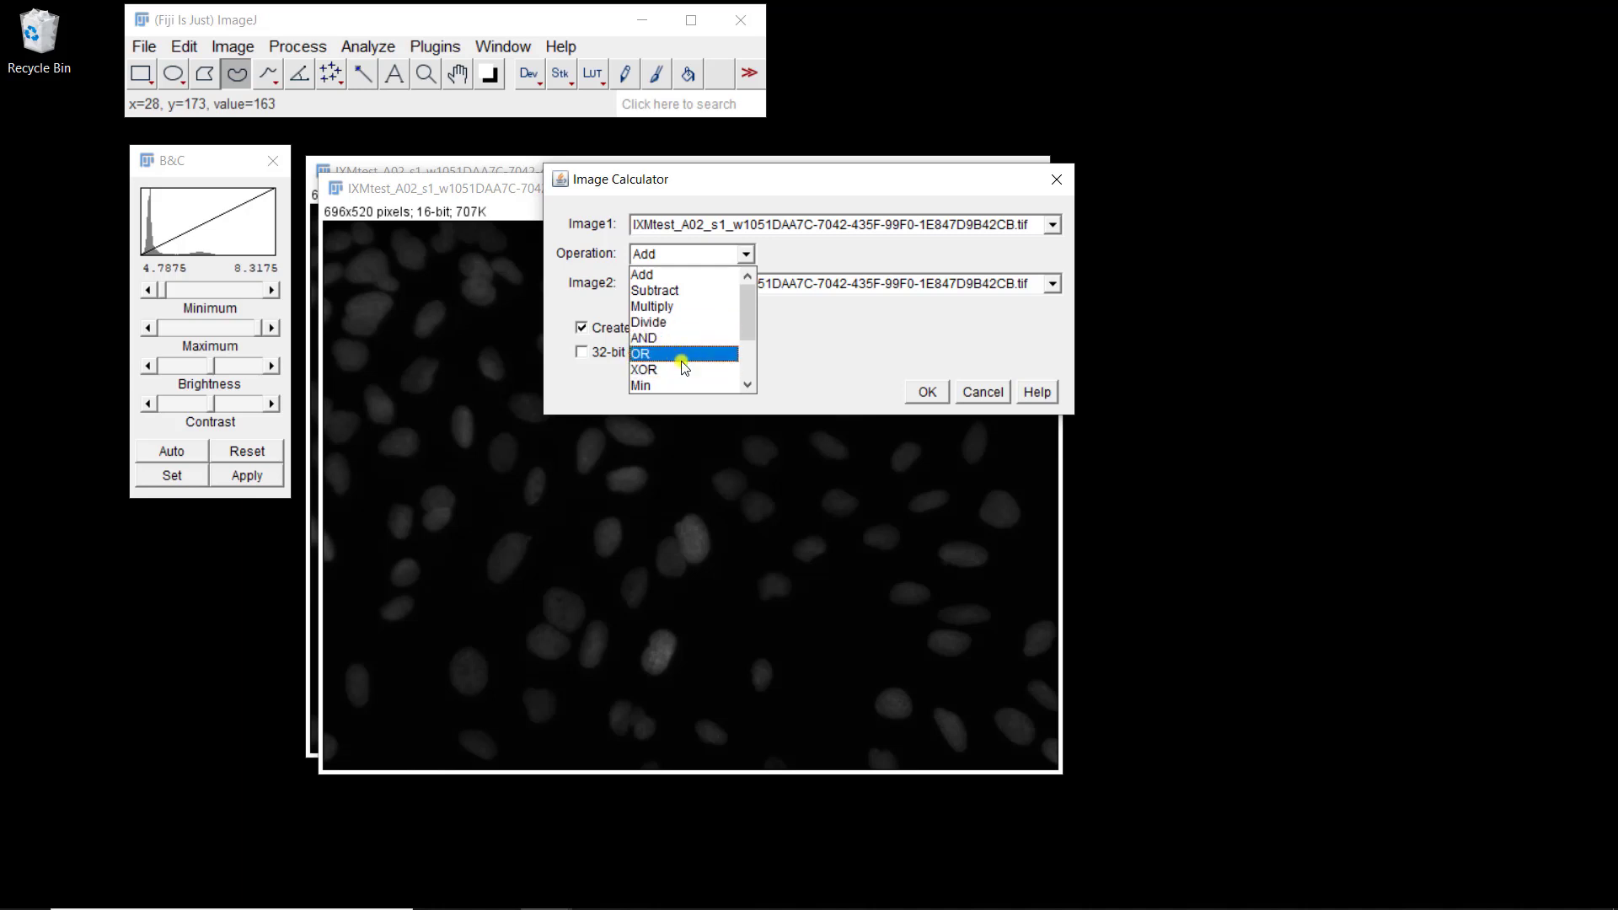
click(749, 385)
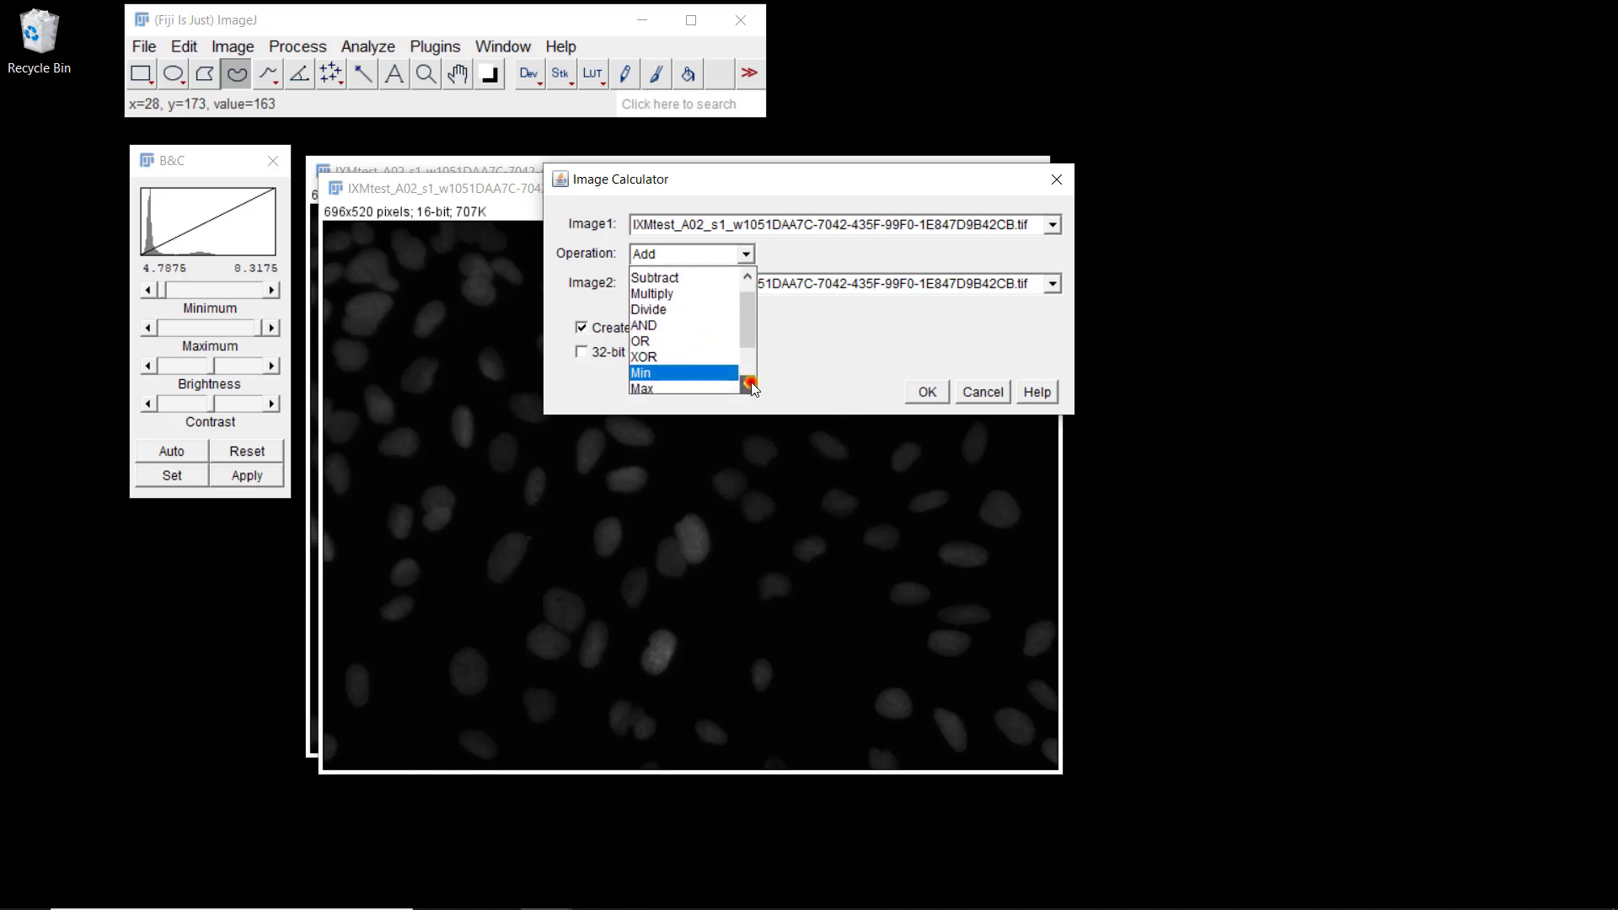
click(750, 385)
click(750, 385)
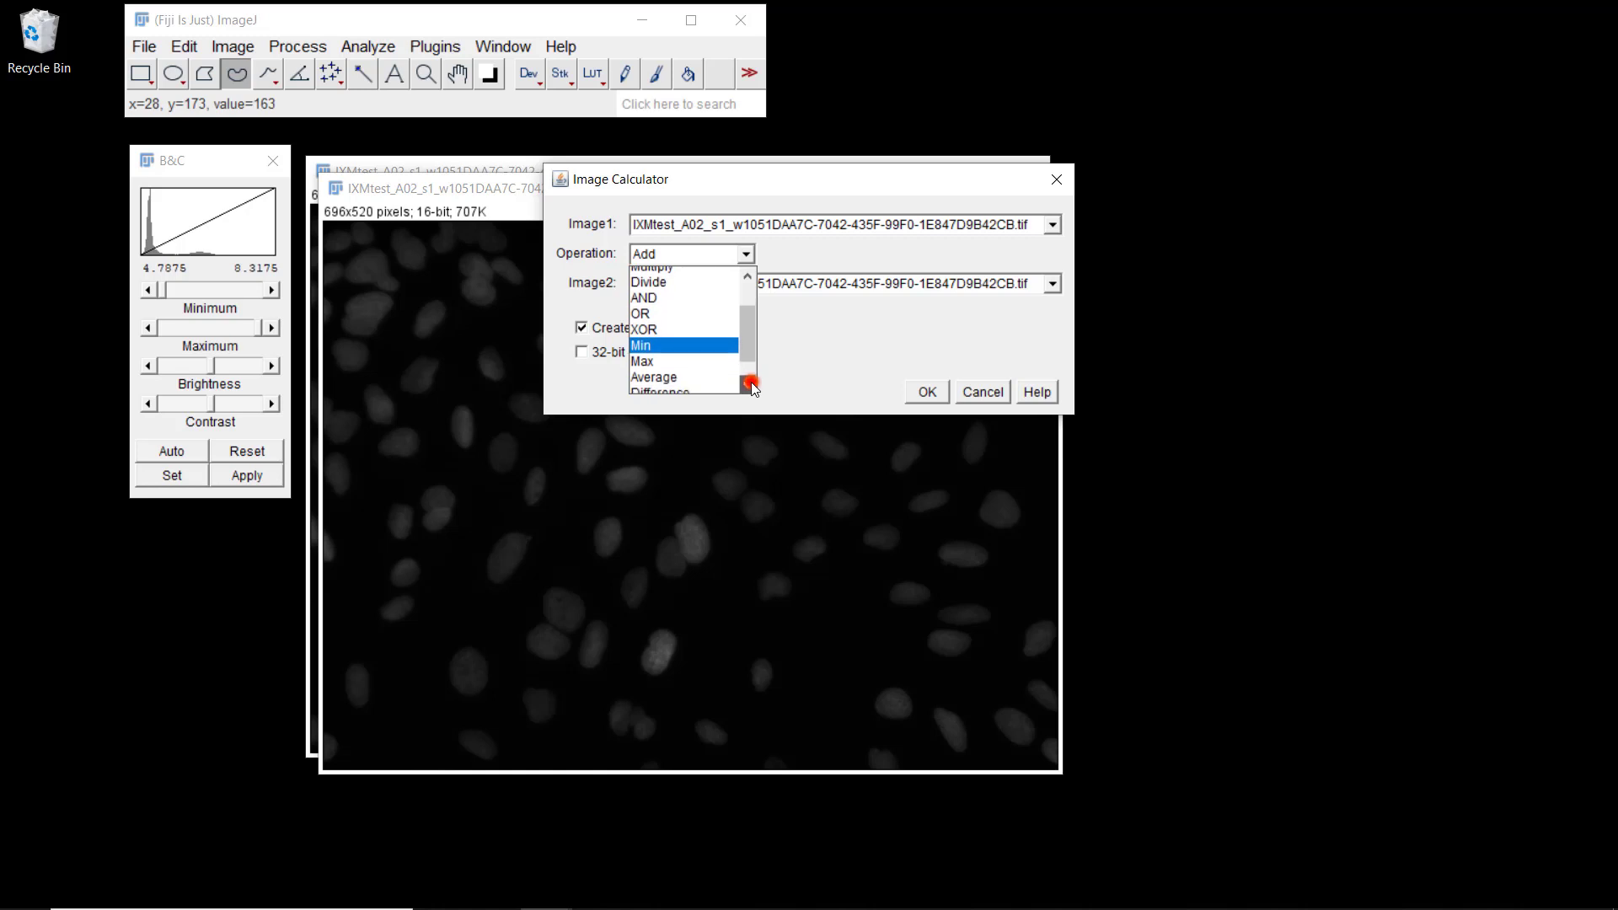
click(749, 339)
drag(749, 339, 736, 276)
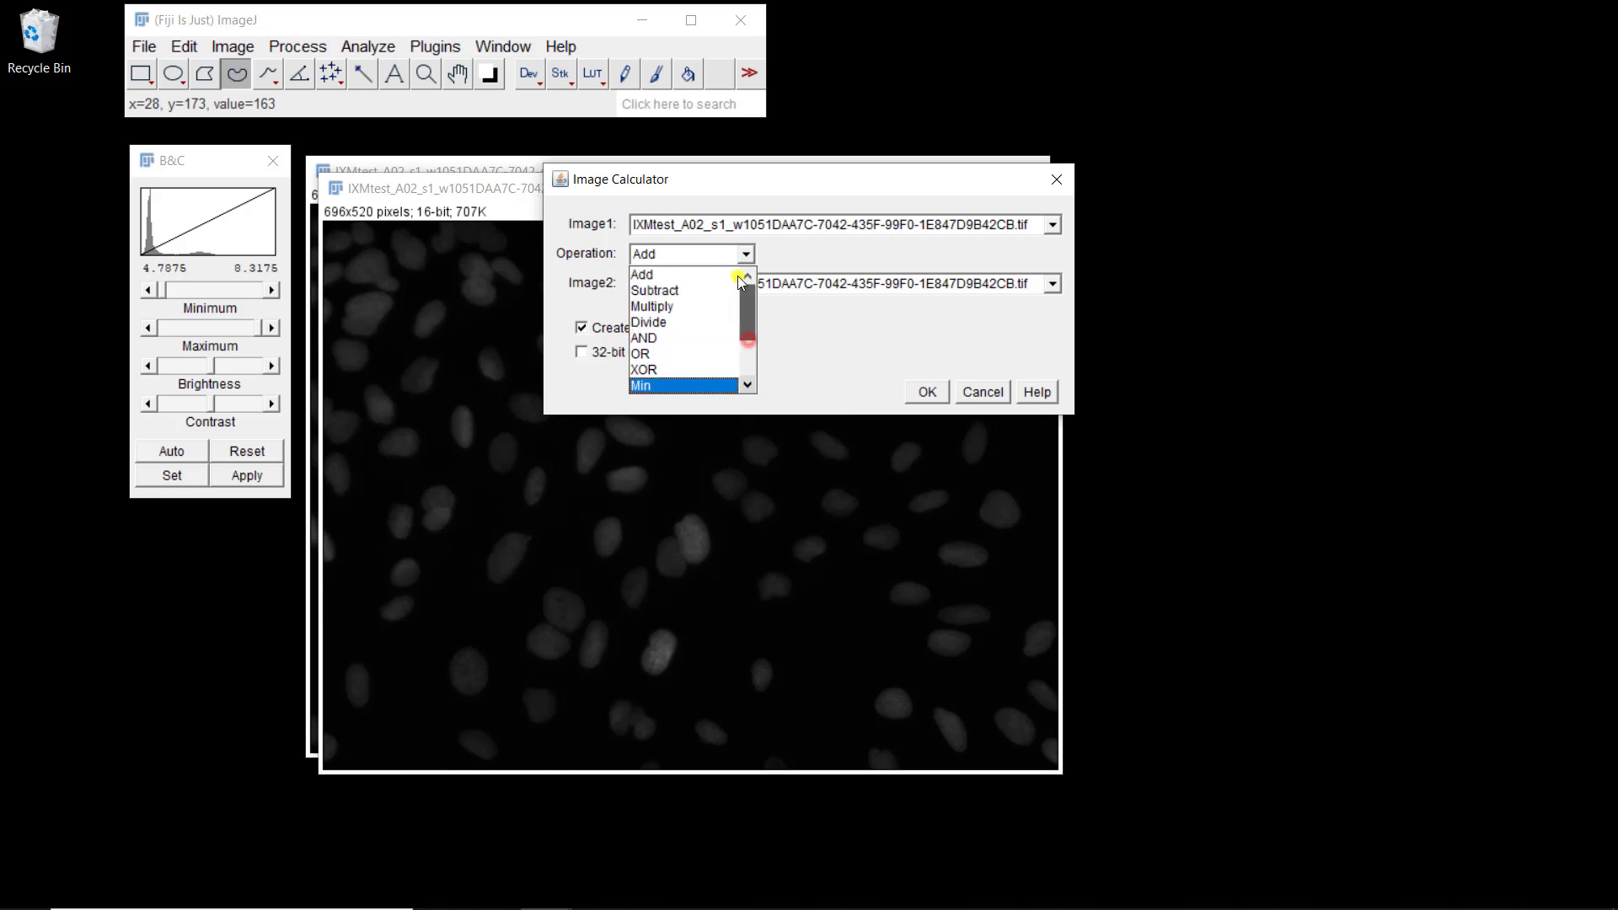
click(694, 291)
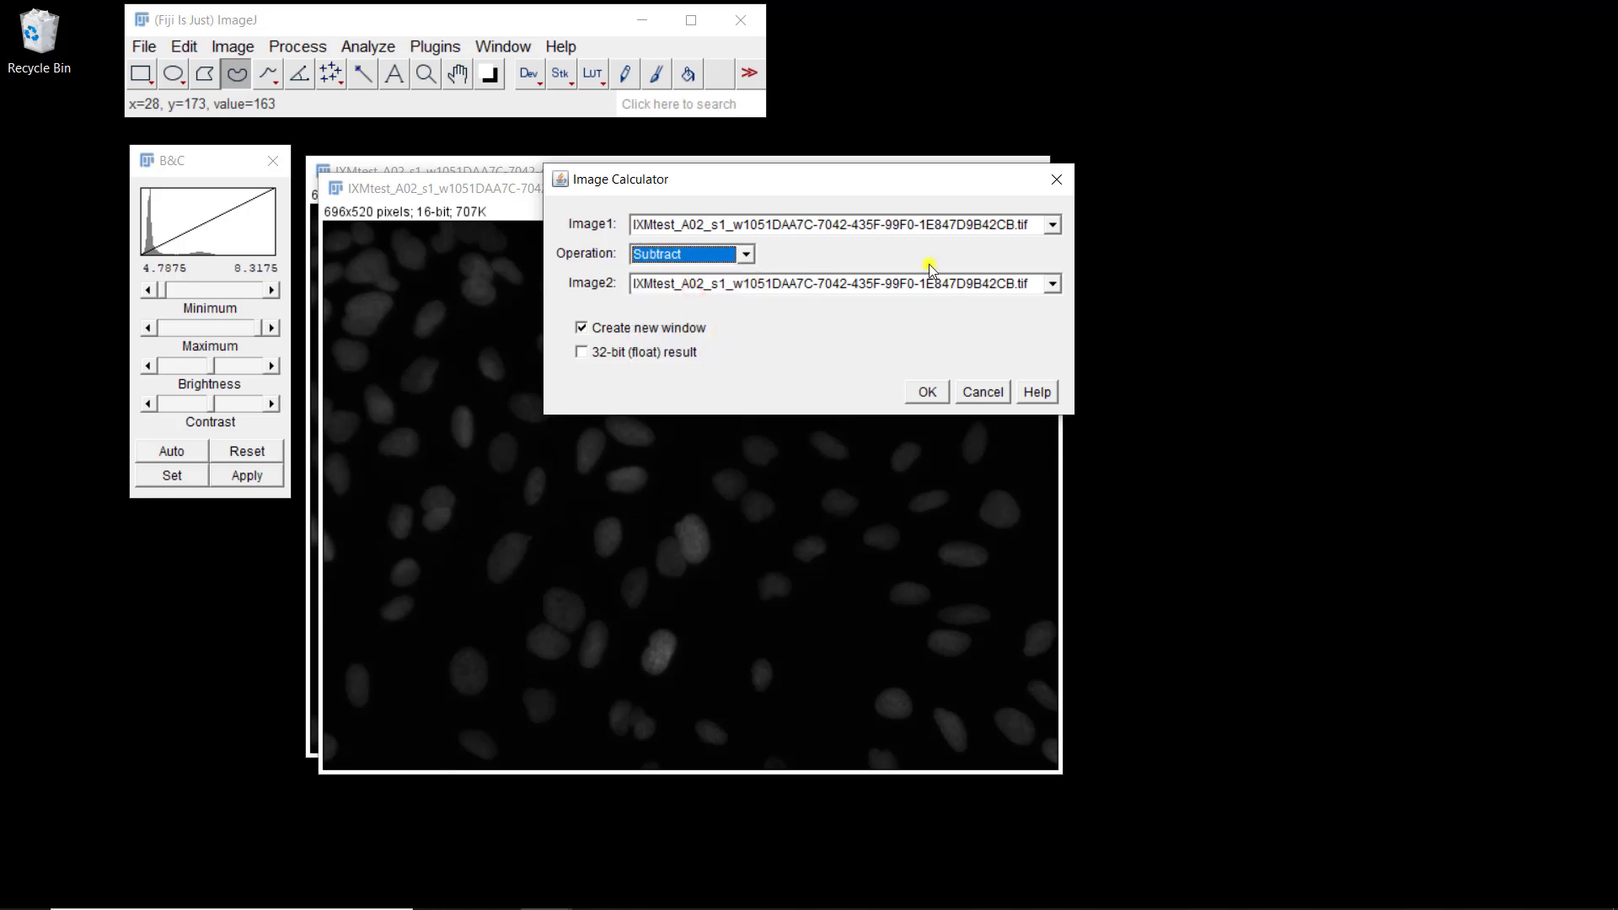
- Subtract the blurred image from the unblurred copy ending in -1, creating a new window with a 32-bit float result
click(1045, 229)
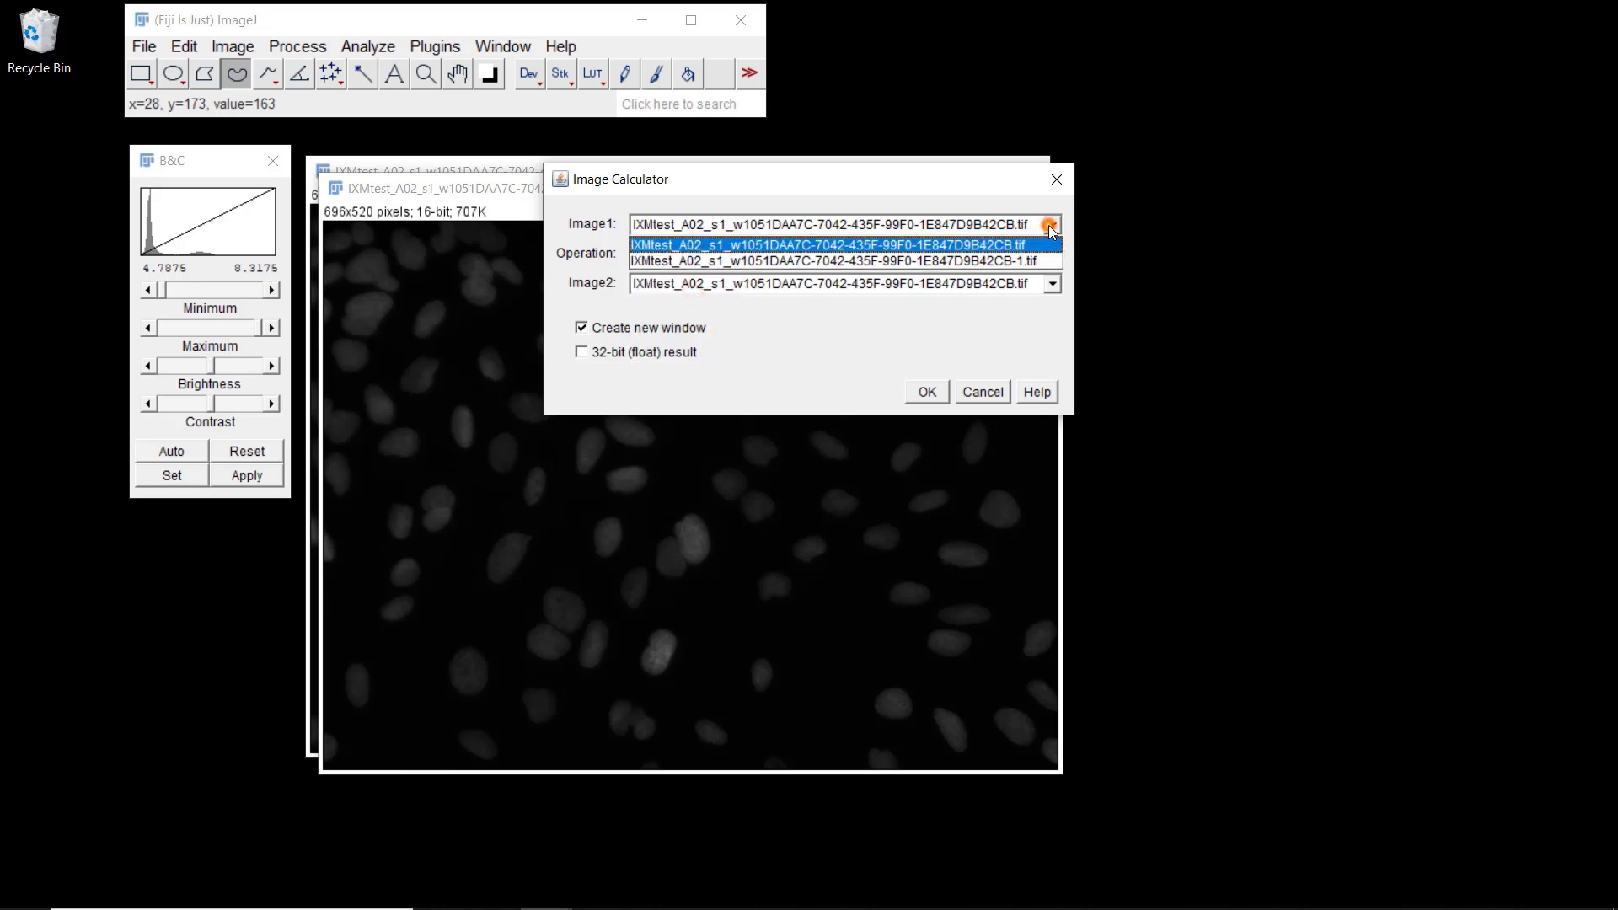
click(1002, 261)
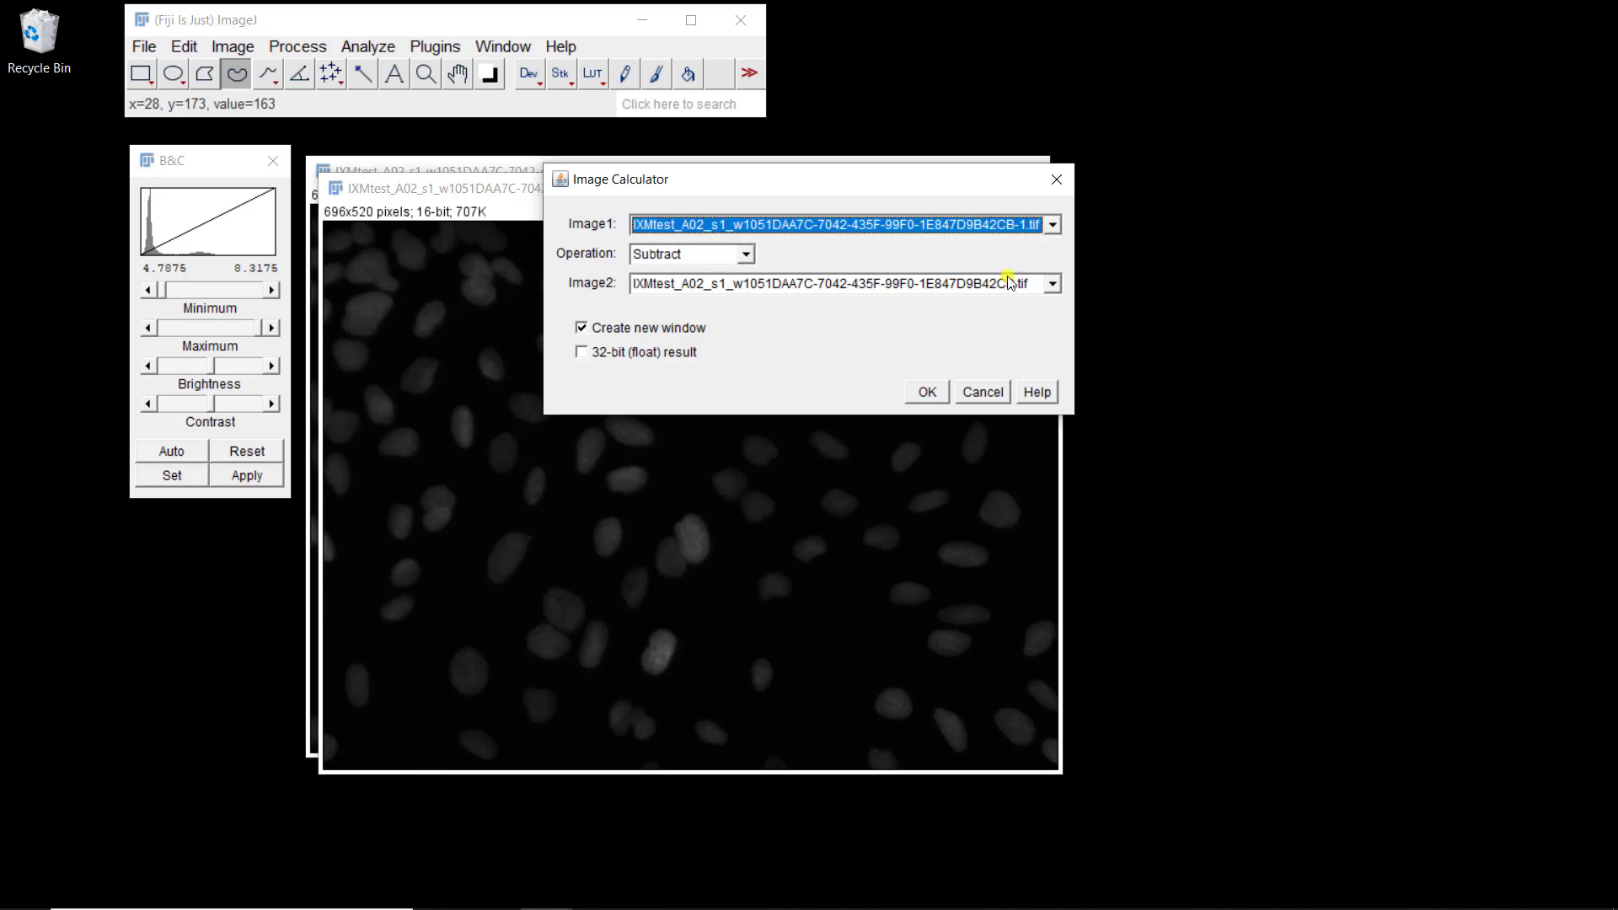
click(1053, 285)
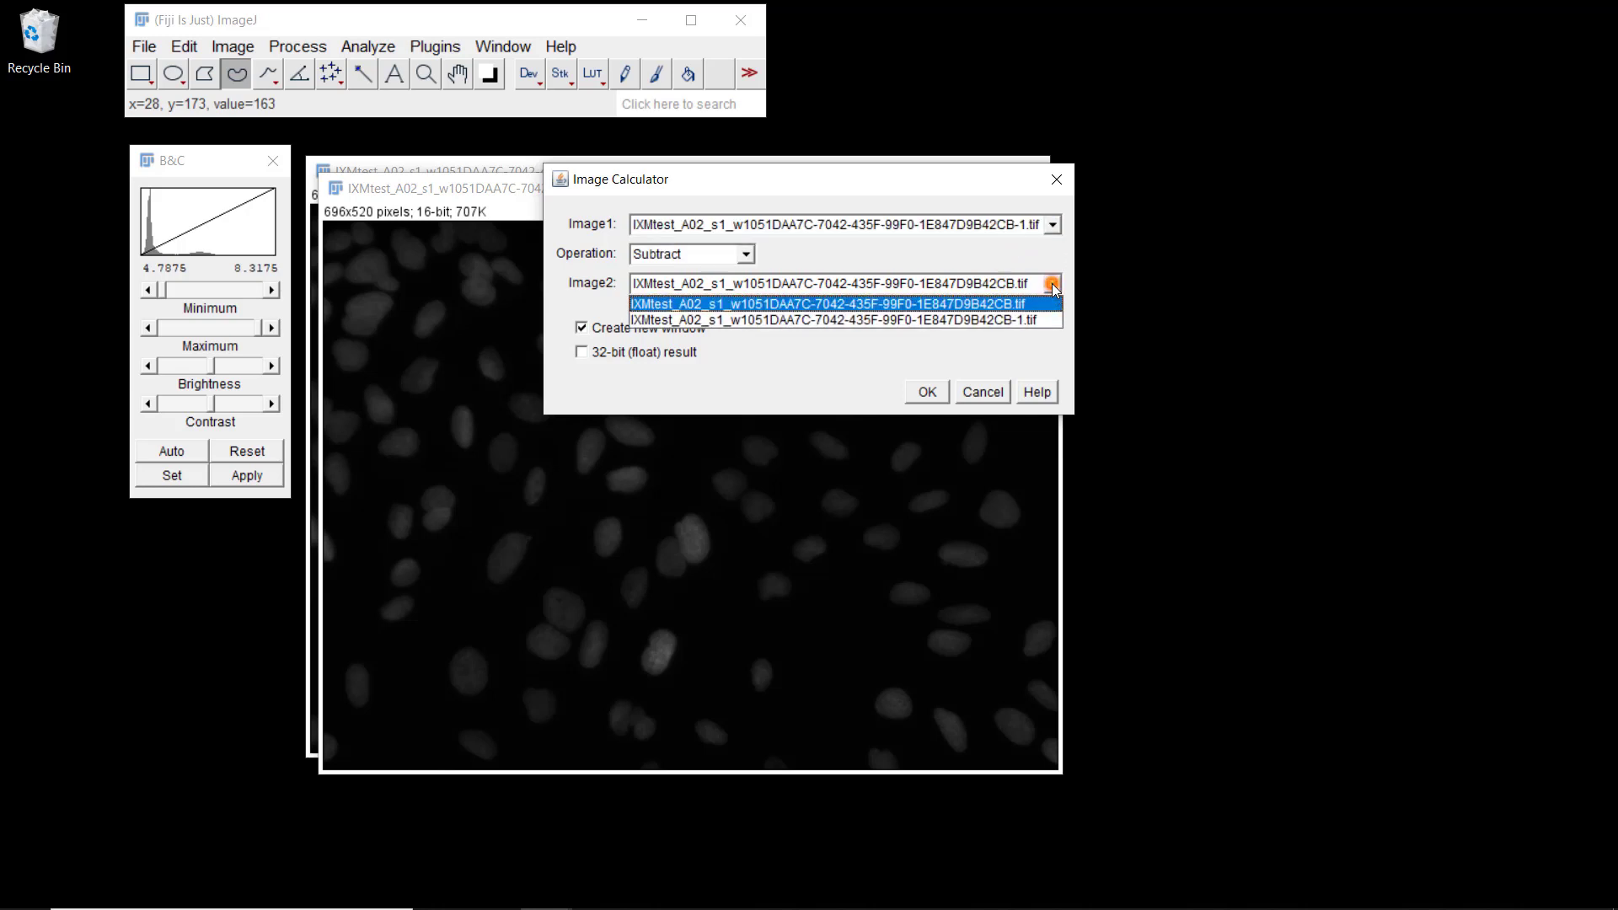
click(1053, 285)
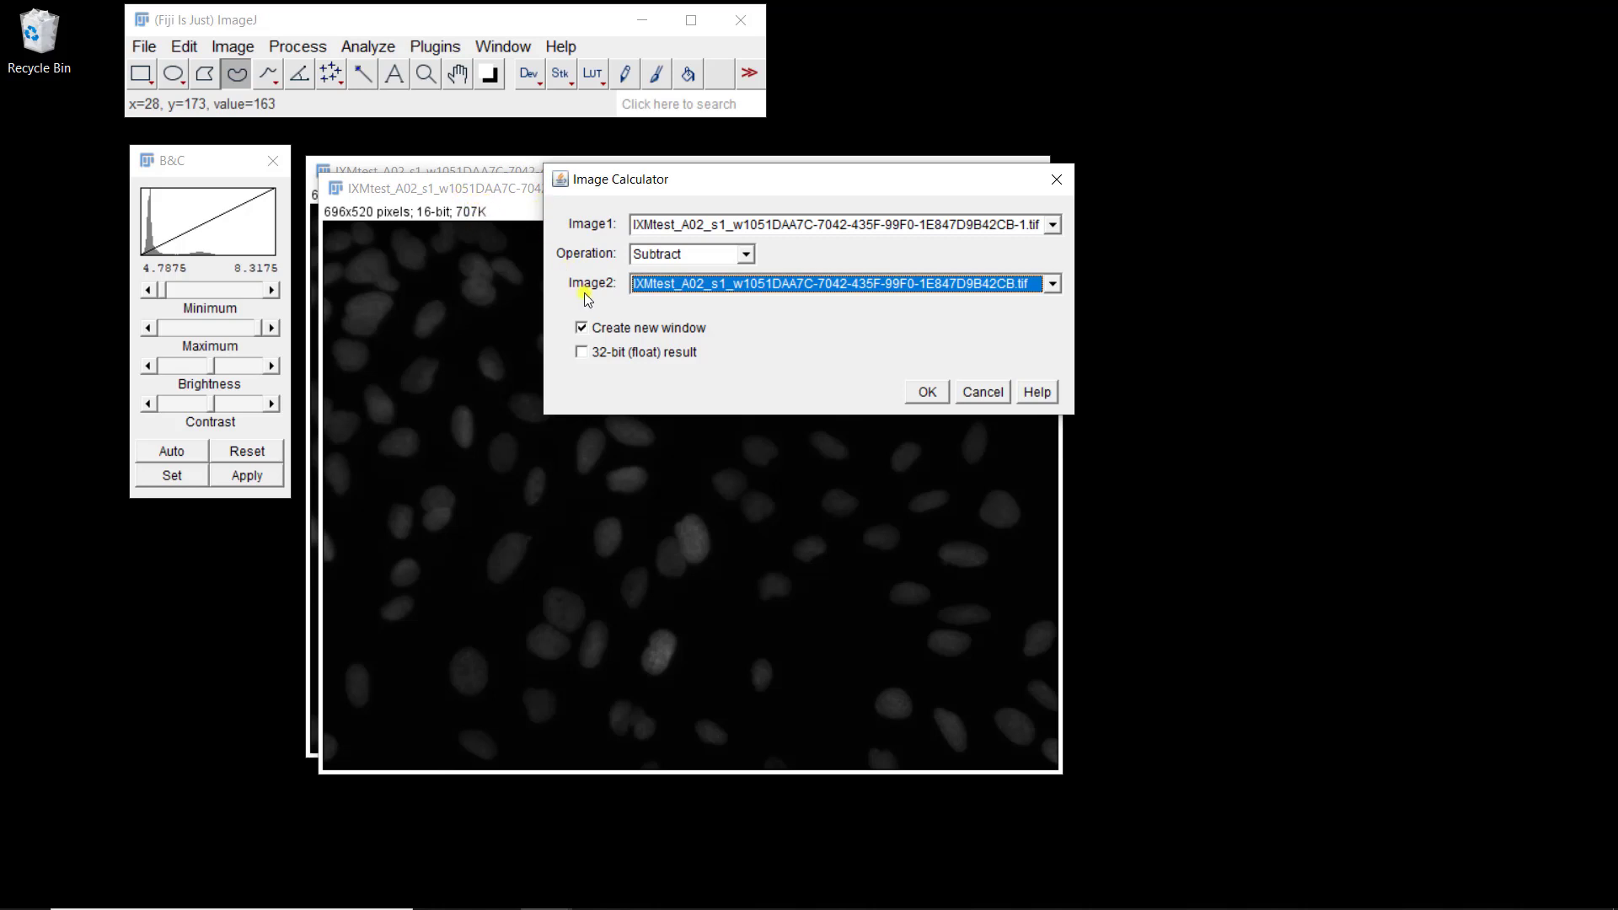
click(582, 354)
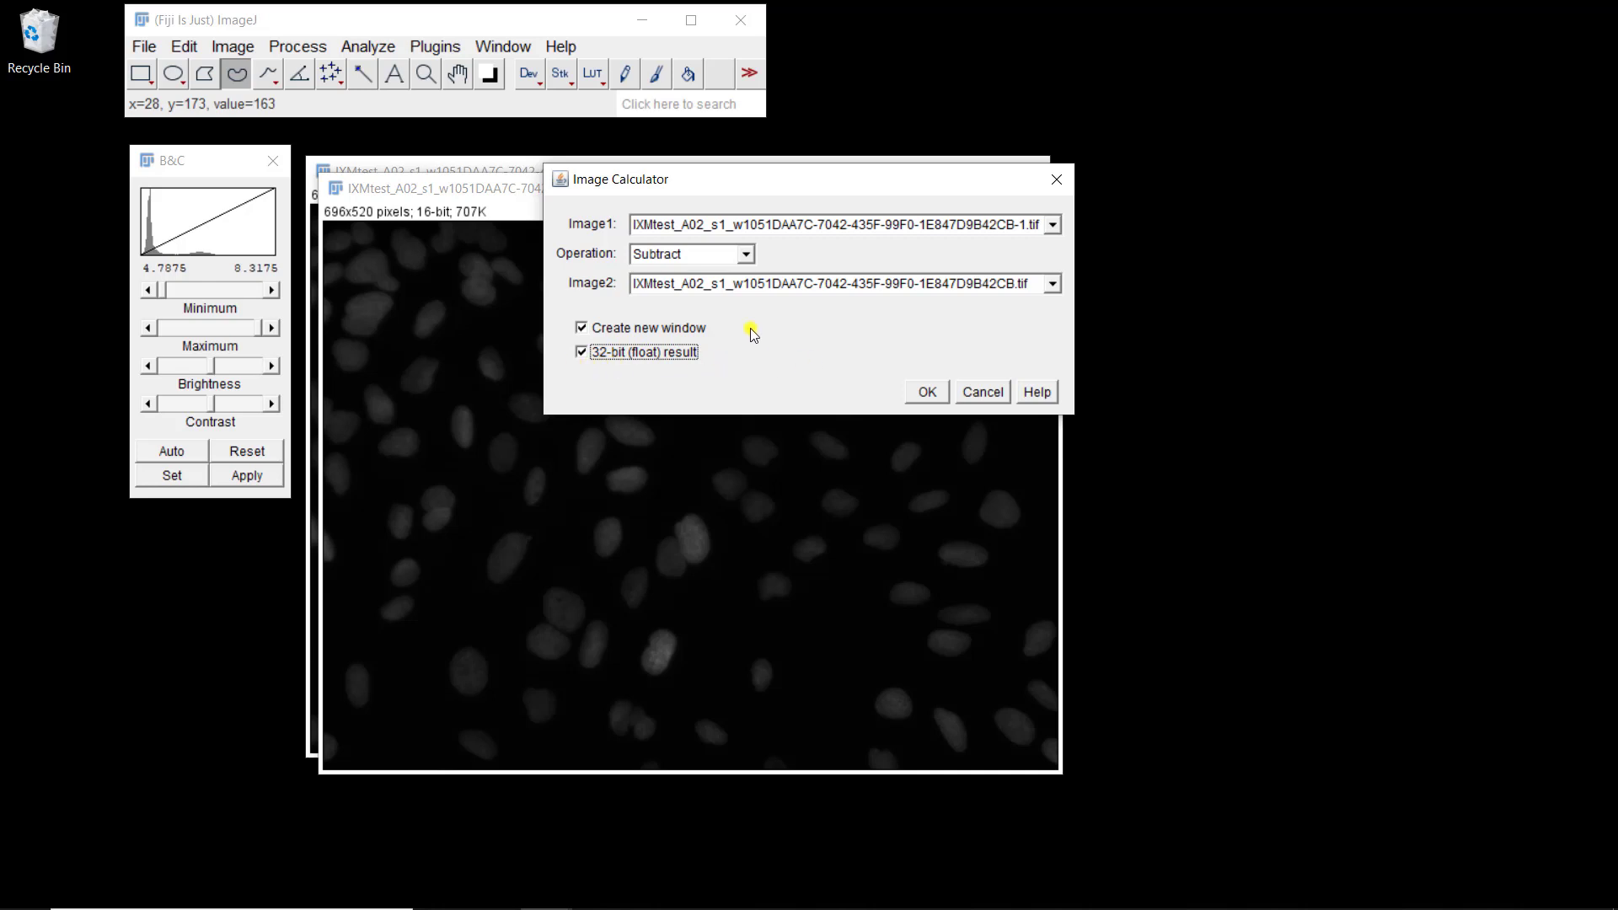
click(926, 393)
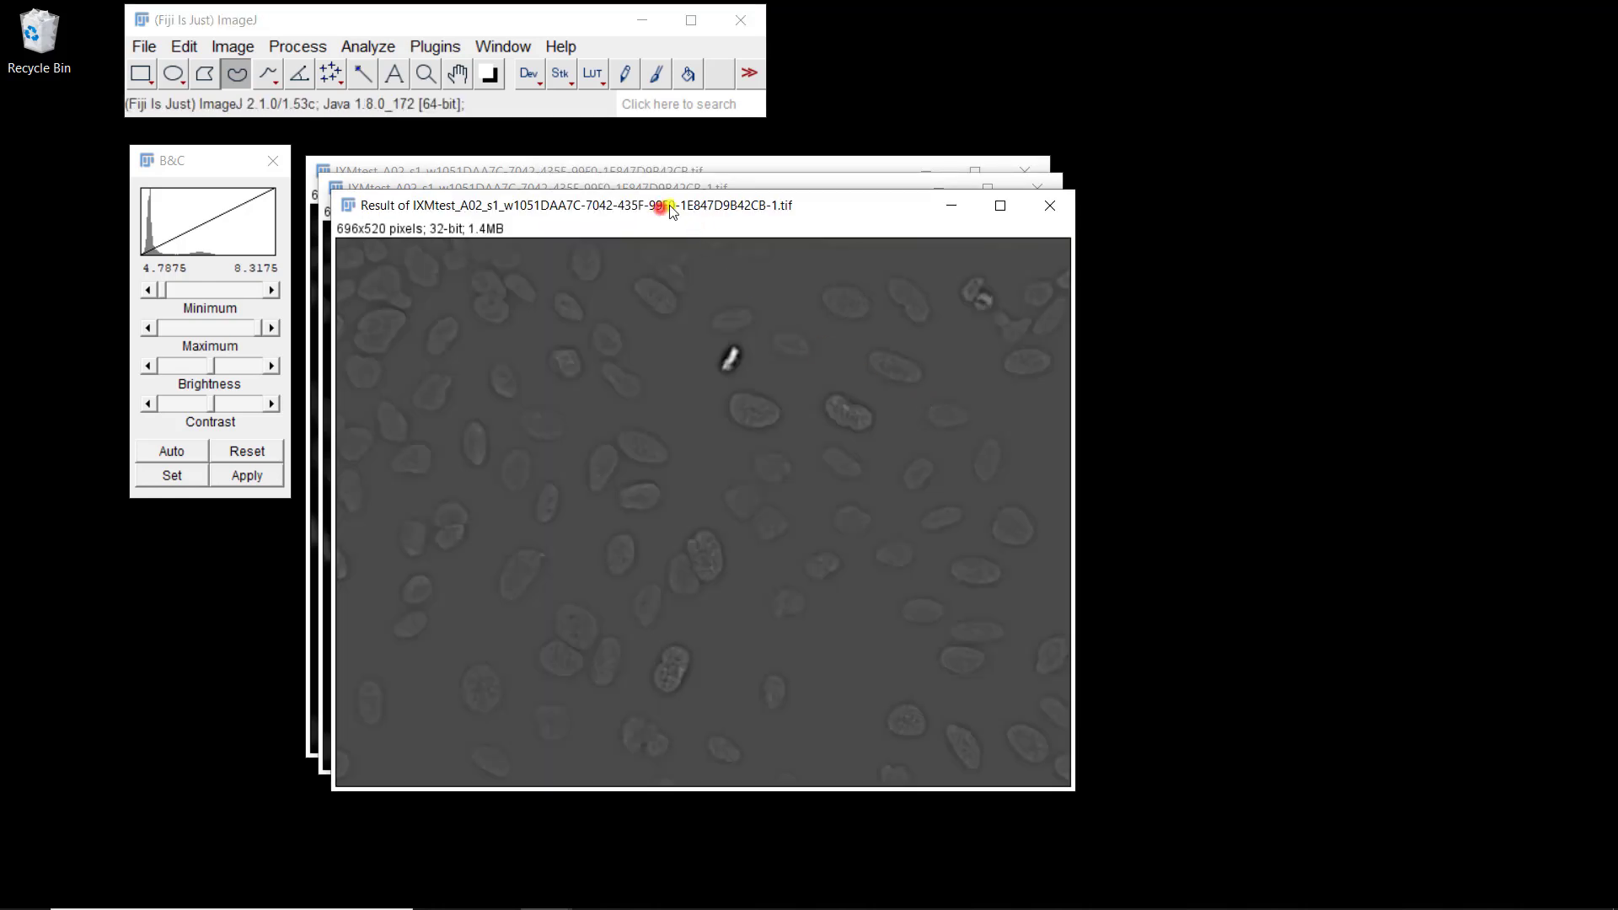
- Adjust the subtraction result's display range to about -212 to 235 to bring out the nuclear texture
drag(662, 214, 693, 175)
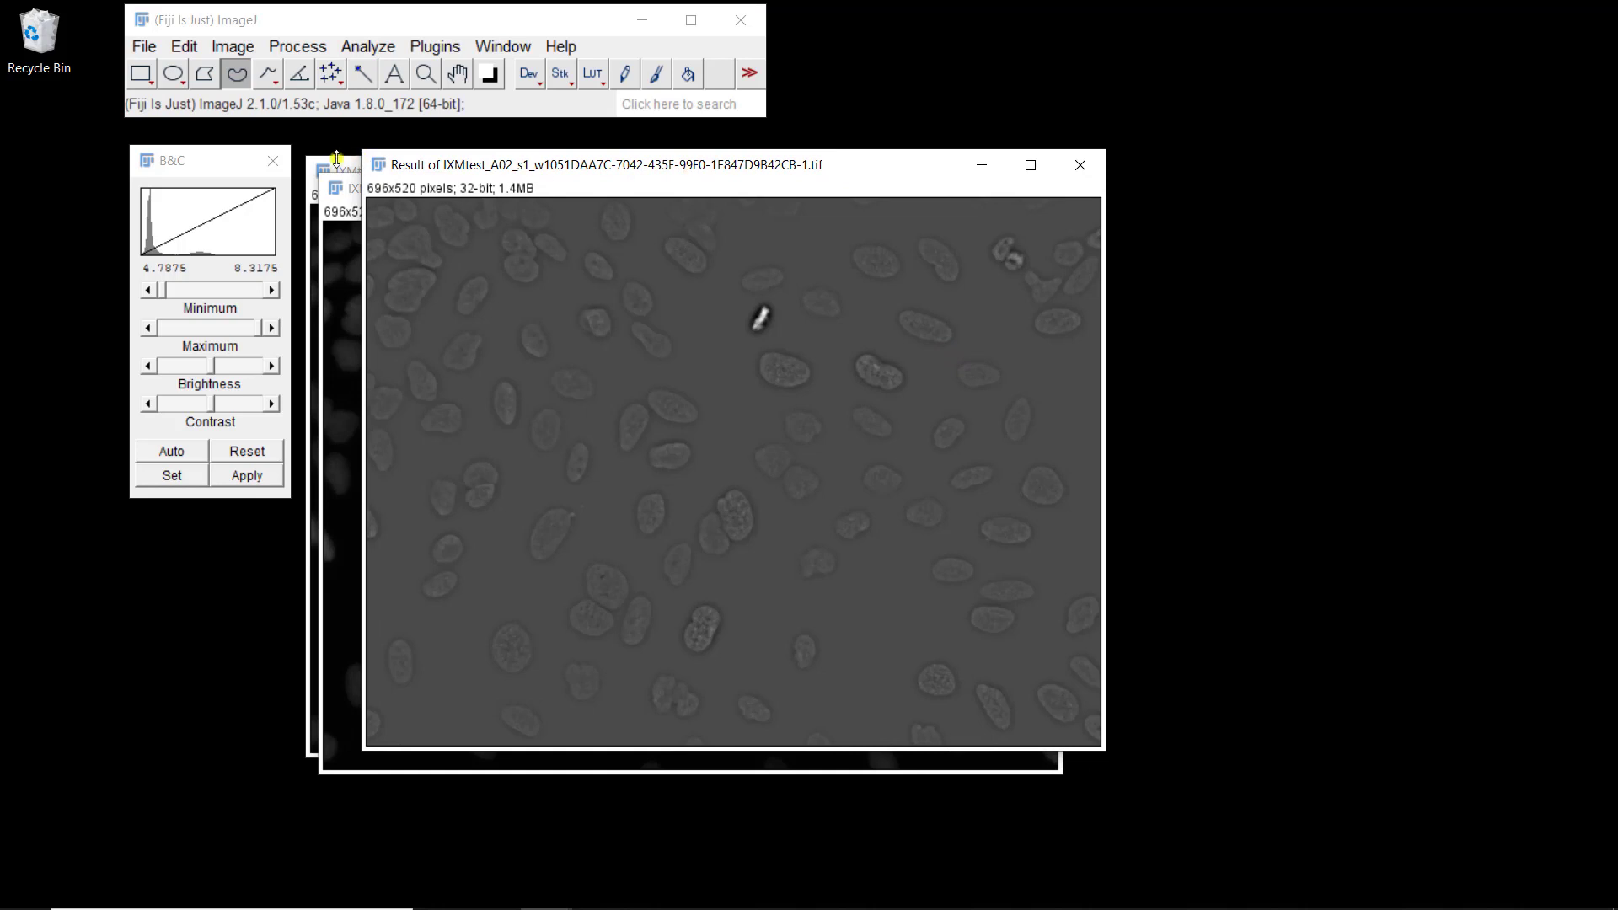
click(239, 167)
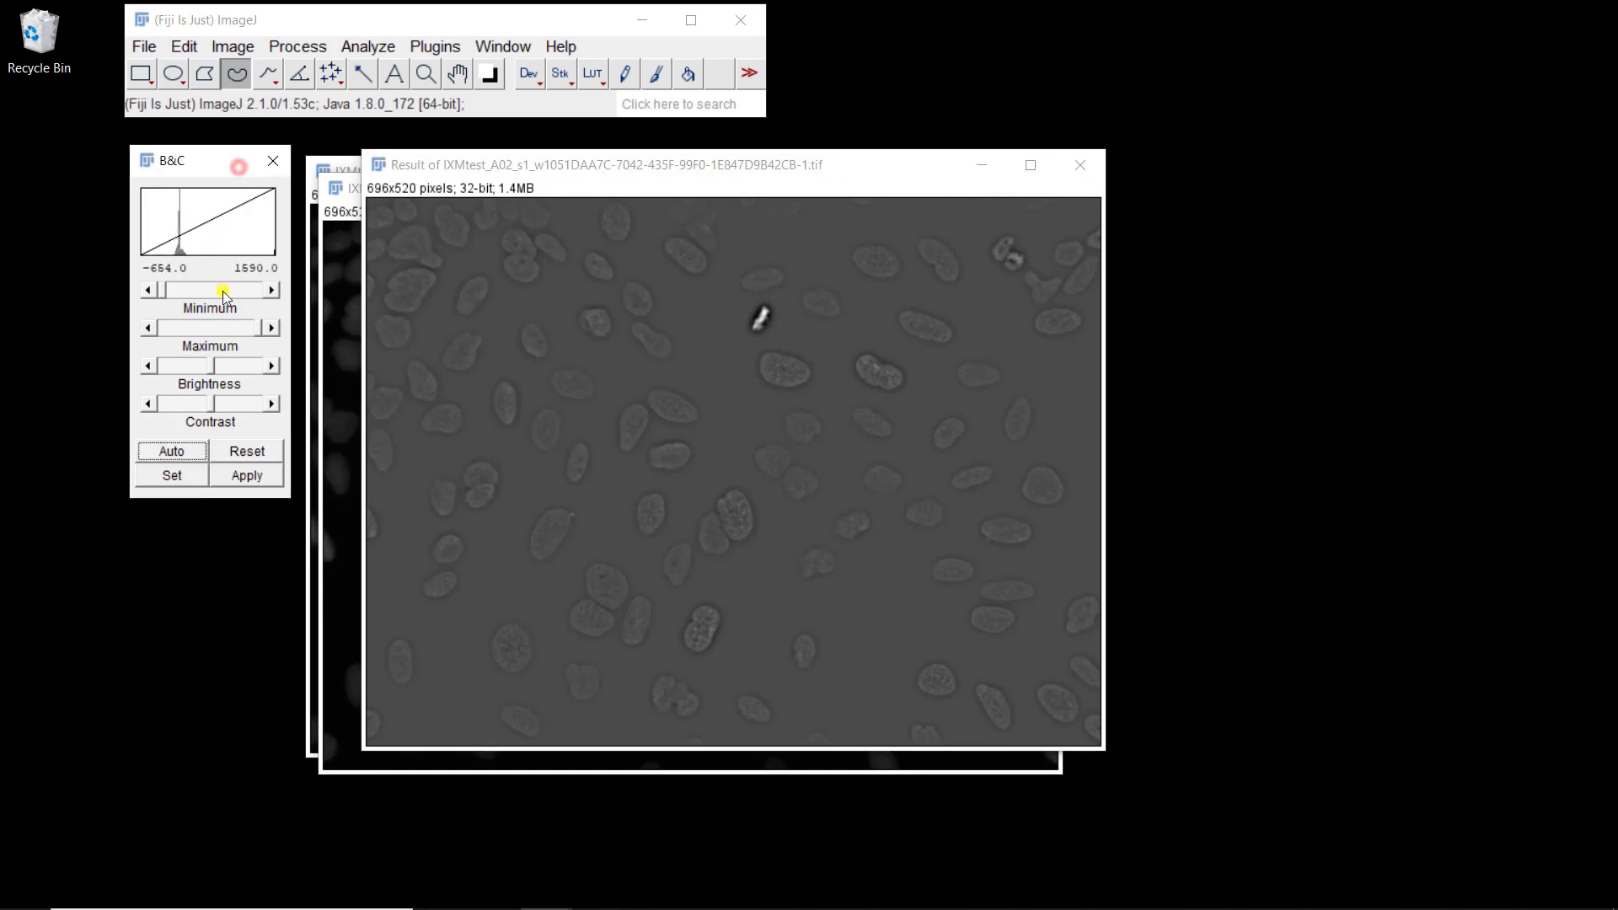
click(255, 329)
drag(253, 327, 180, 299)
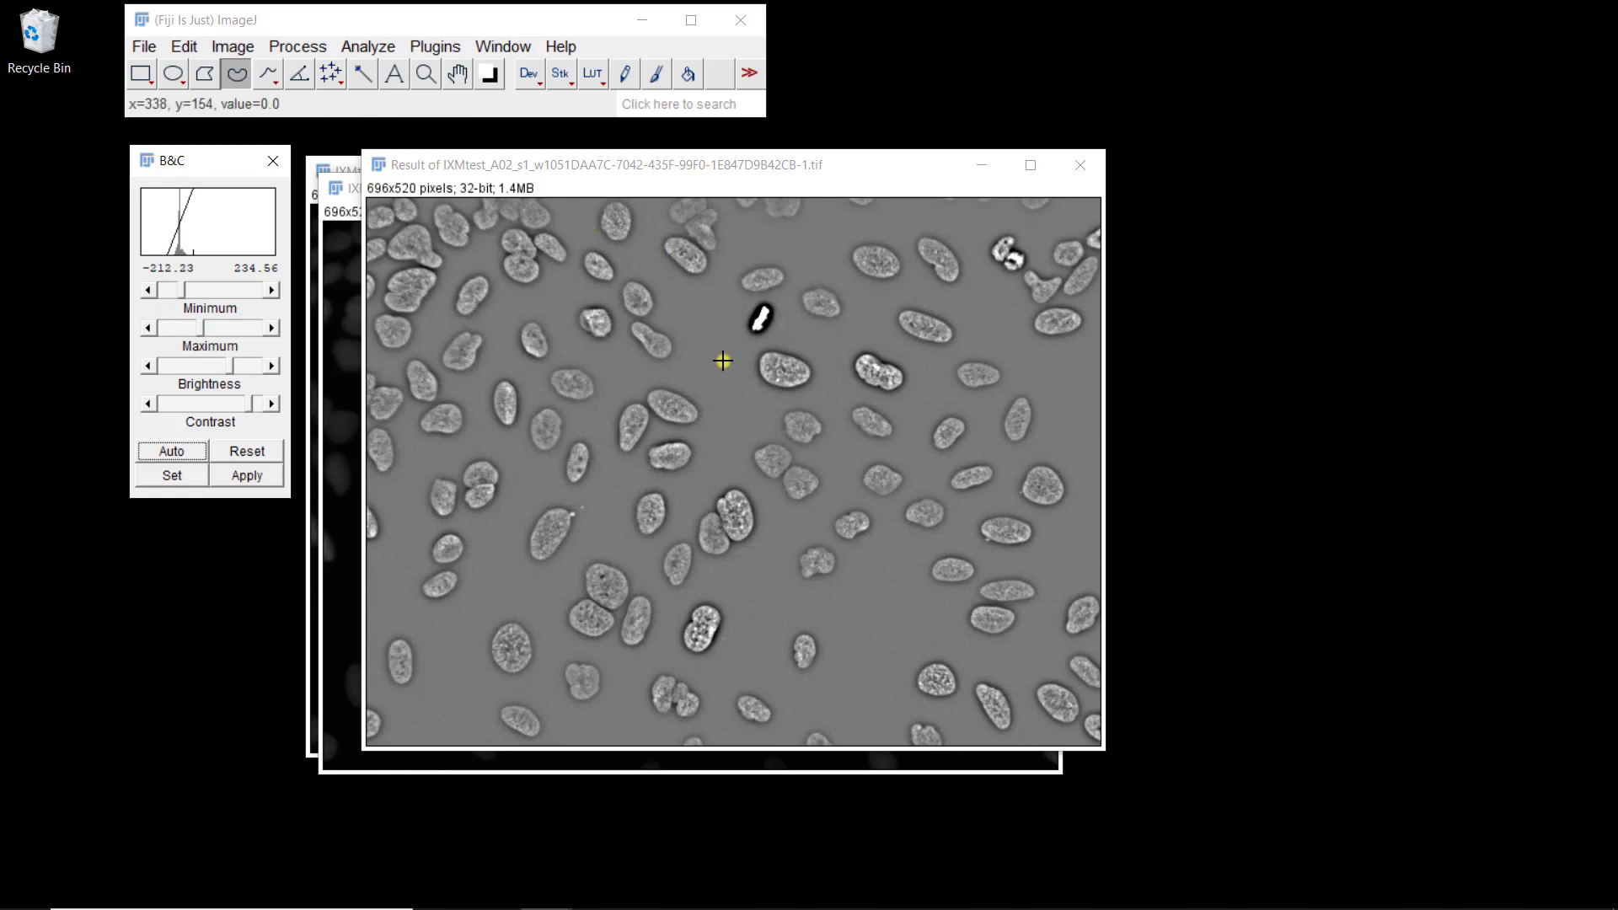
- Examine the background pixels and the nuclei of the subtraction result up close
key(plus)
key(plus)
key(plus)
key(plus)
key(plus)
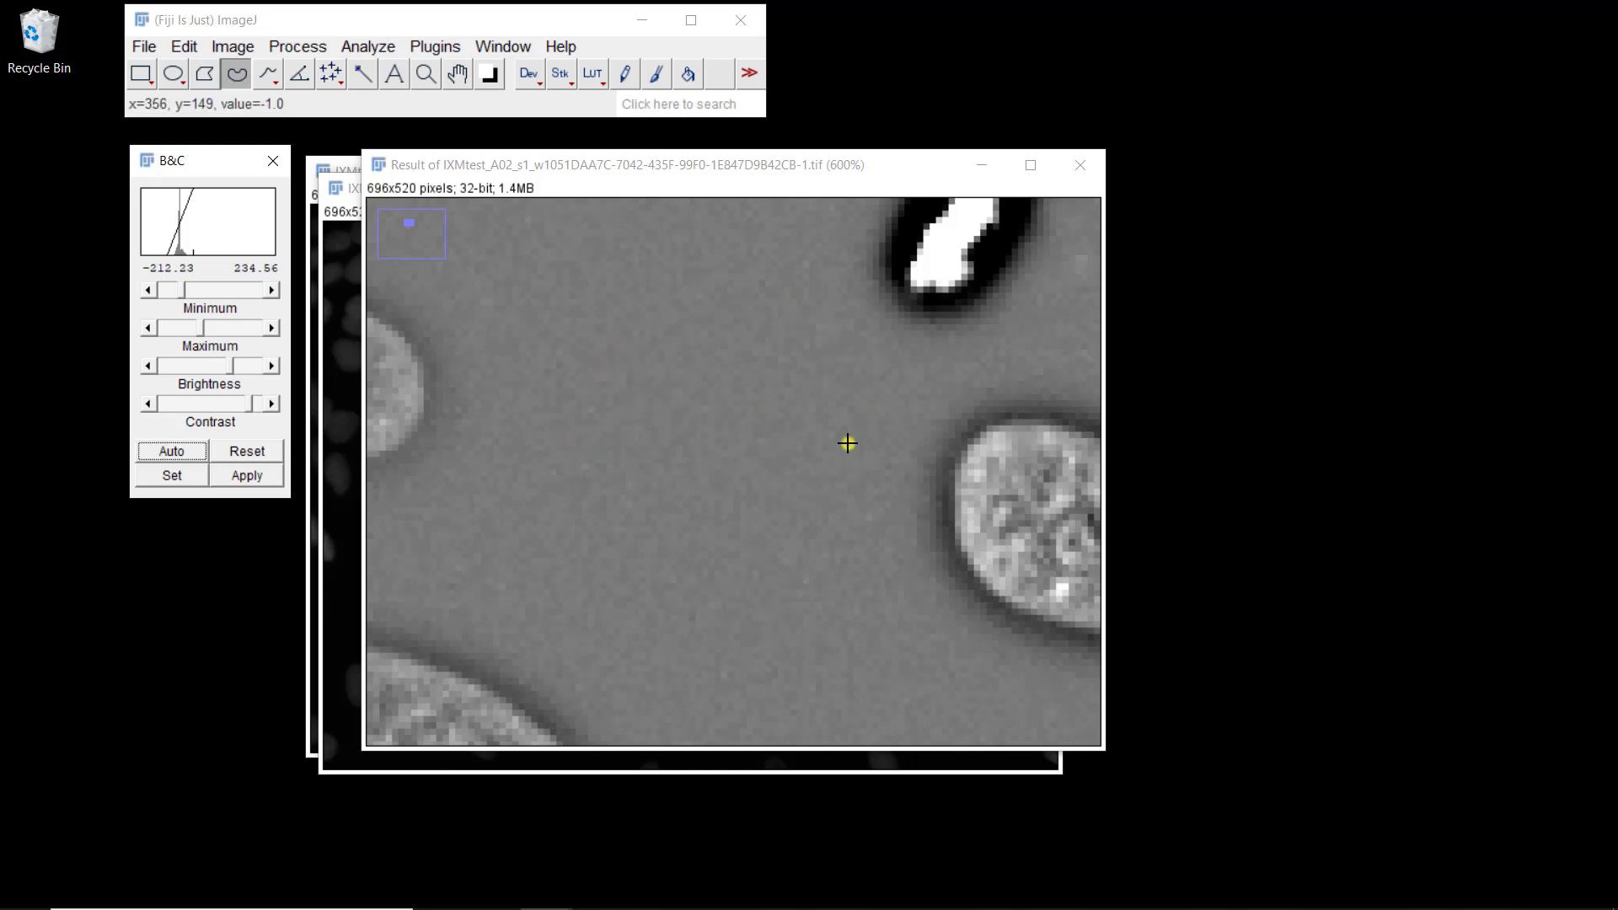
key(minus)
key(minus)
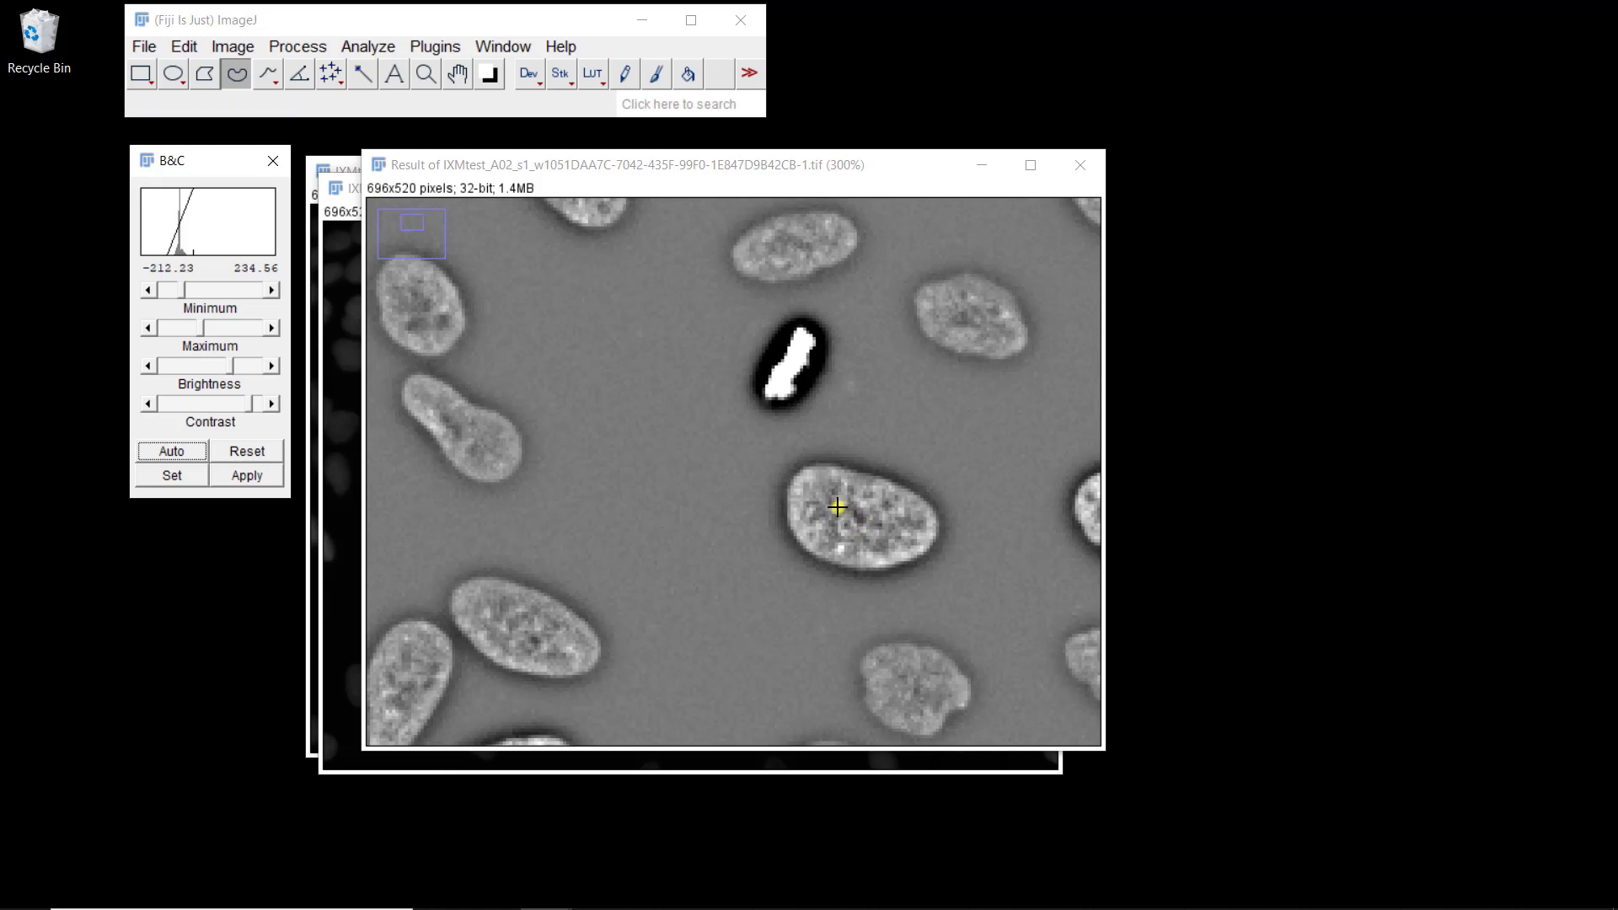
- Move the result window off the unblurred copy and lower that copy's display maximum to 2087
drag(748, 165, 1117, 79)
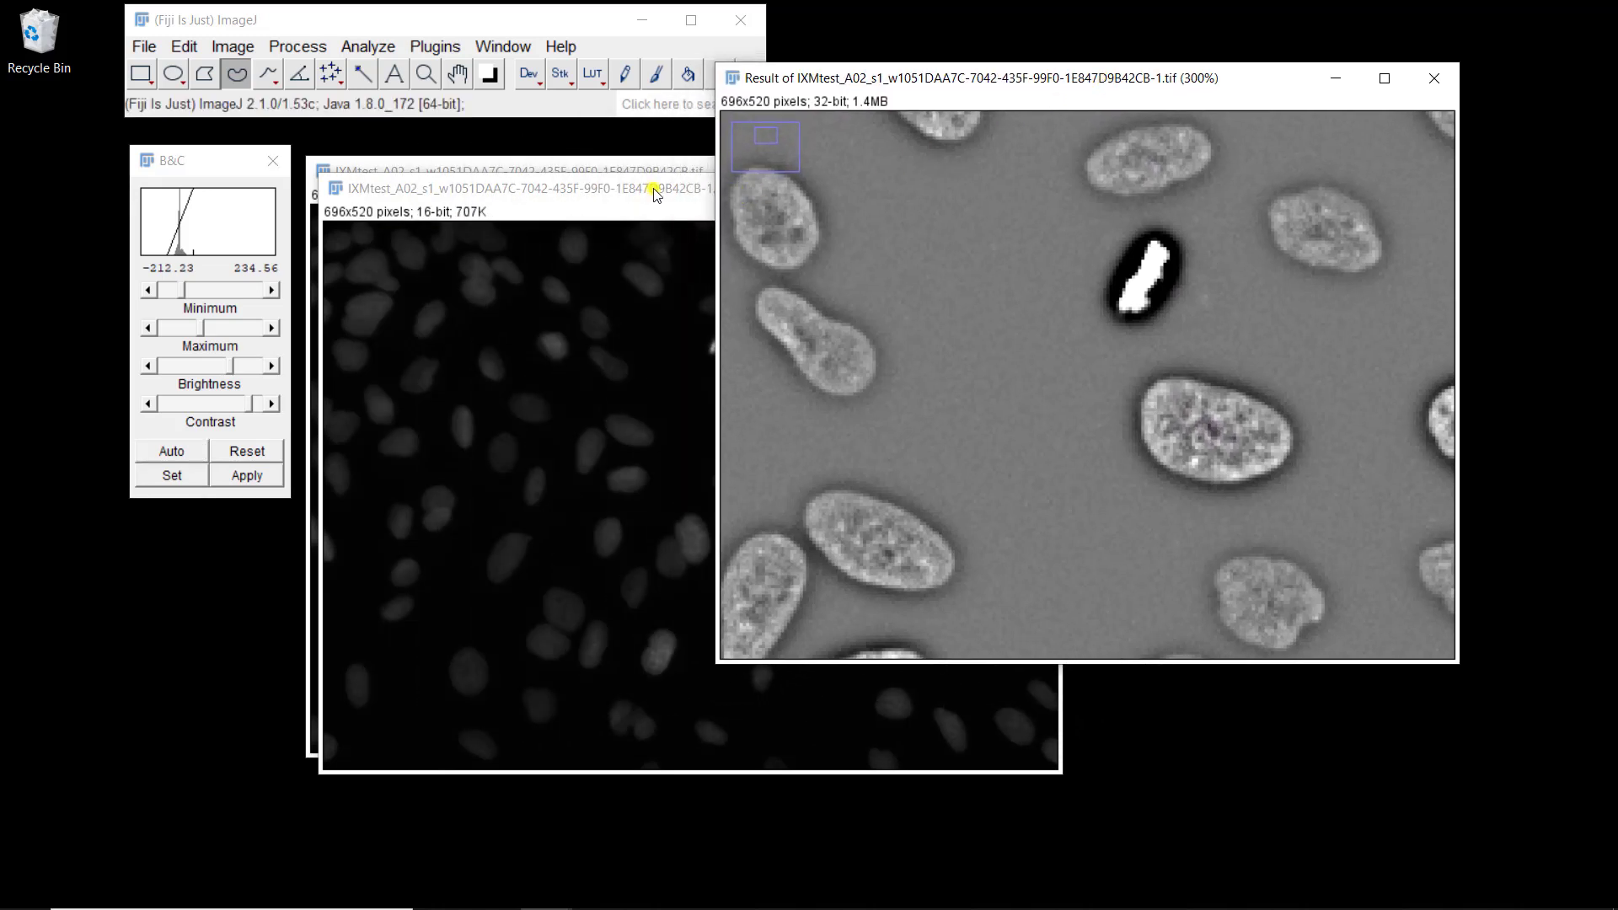
click(656, 193)
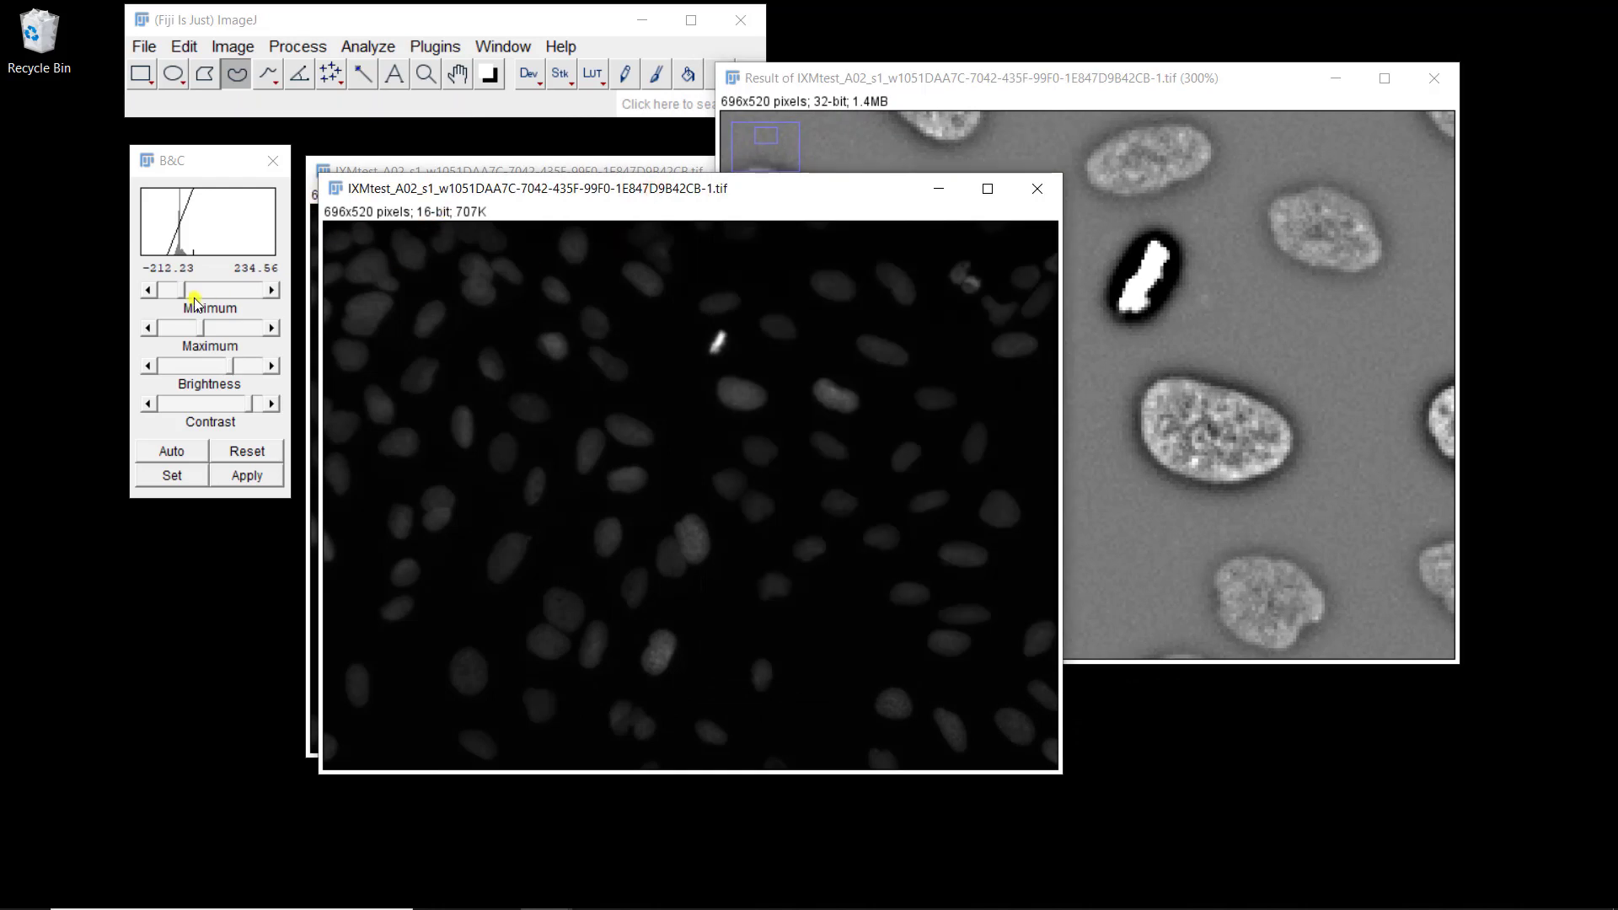
click(227, 268)
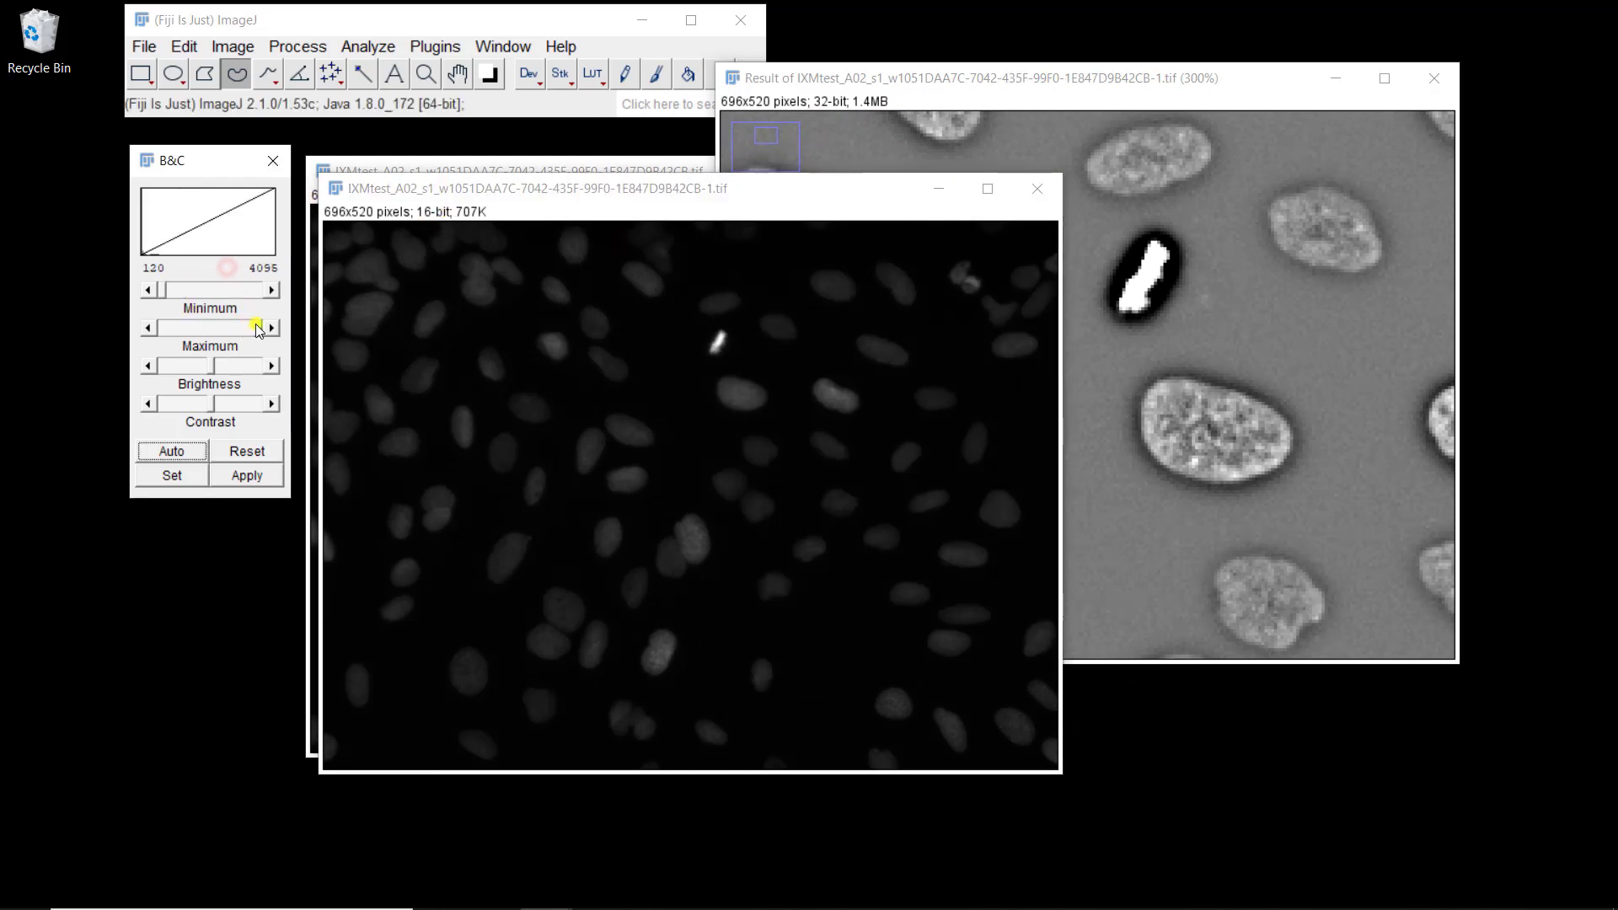
drag(257, 329, 209, 331)
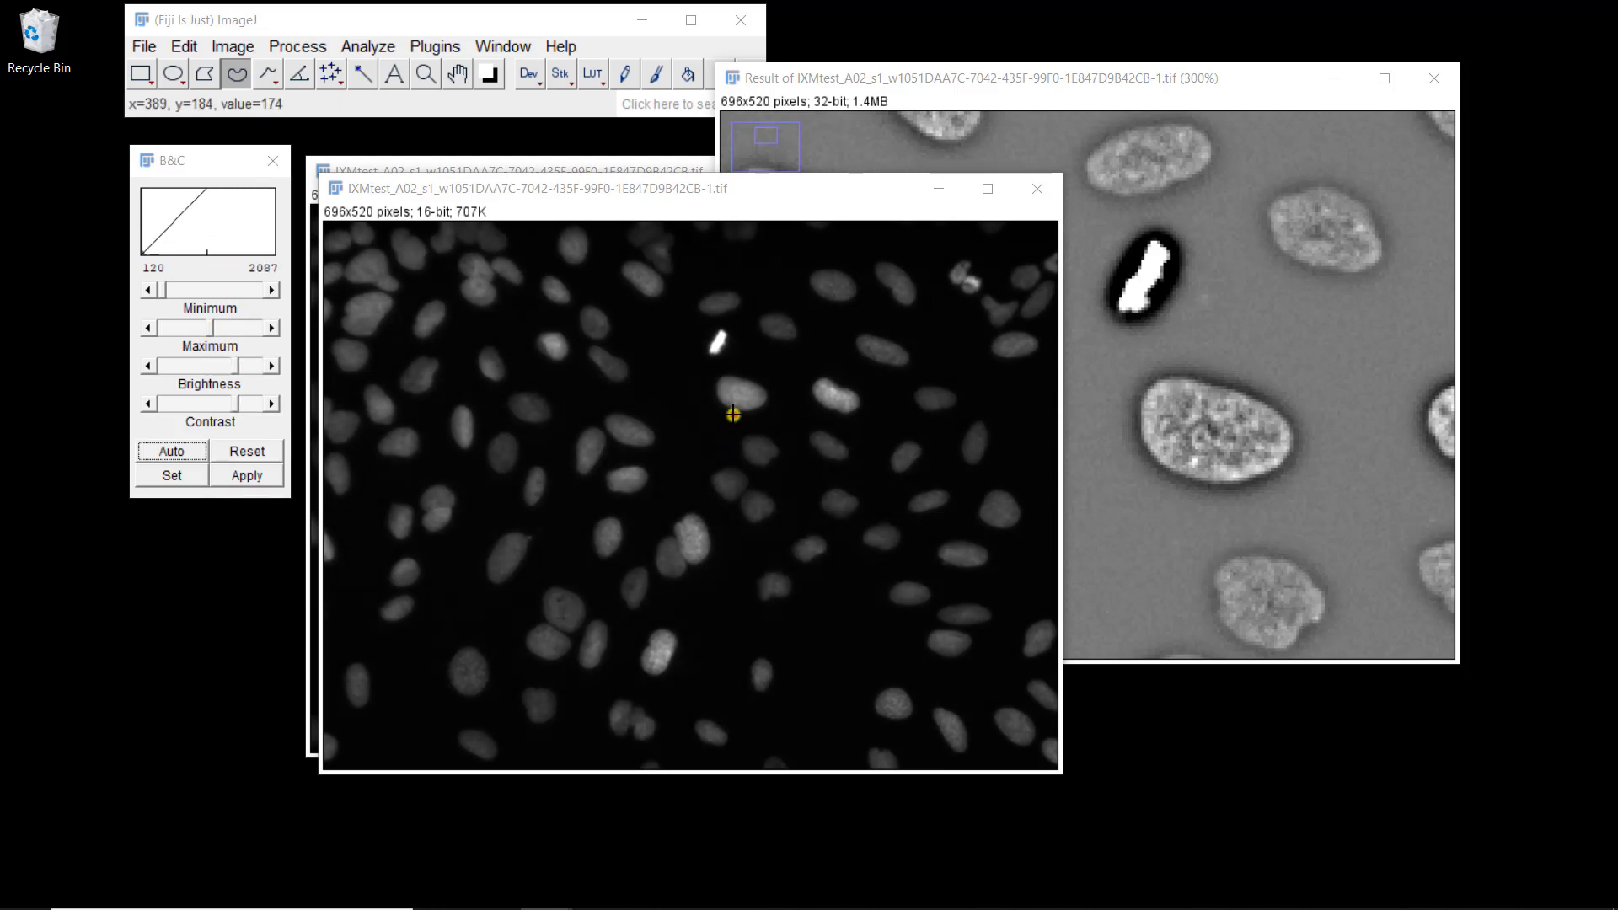
- Compare the large oval nucleus in the unblurred copy with the same nucleus in the subtraction result at high magnification
scroll(732, 414, up, 4)
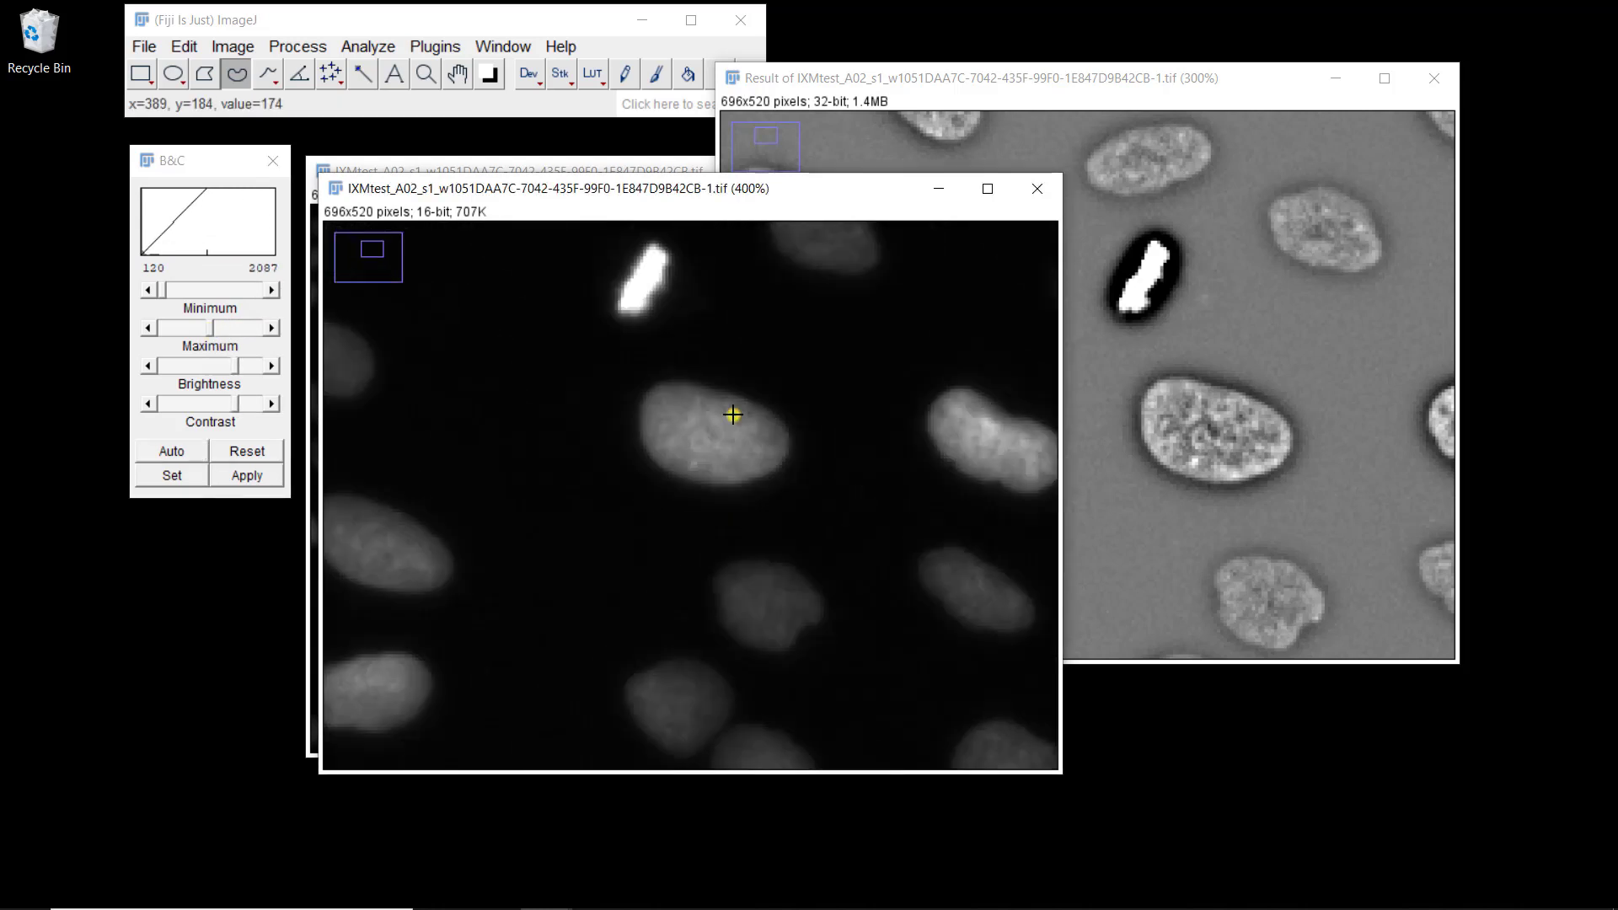
scroll(733, 414, up, 1)
scroll(733, 414, up, 1)
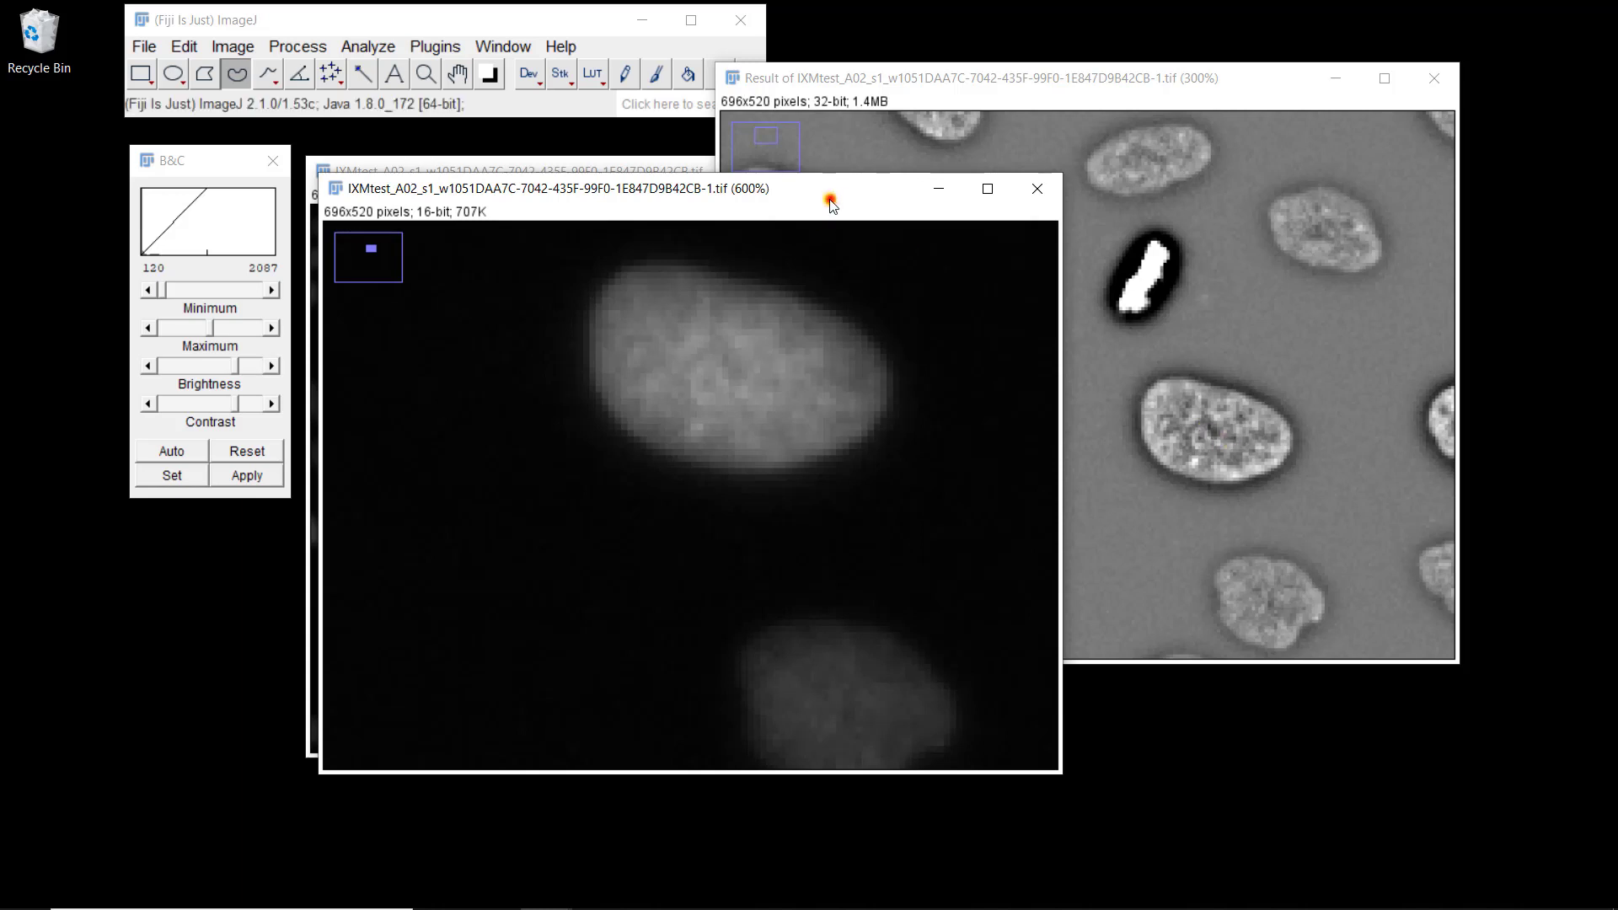
drag(830, 204, 764, 227)
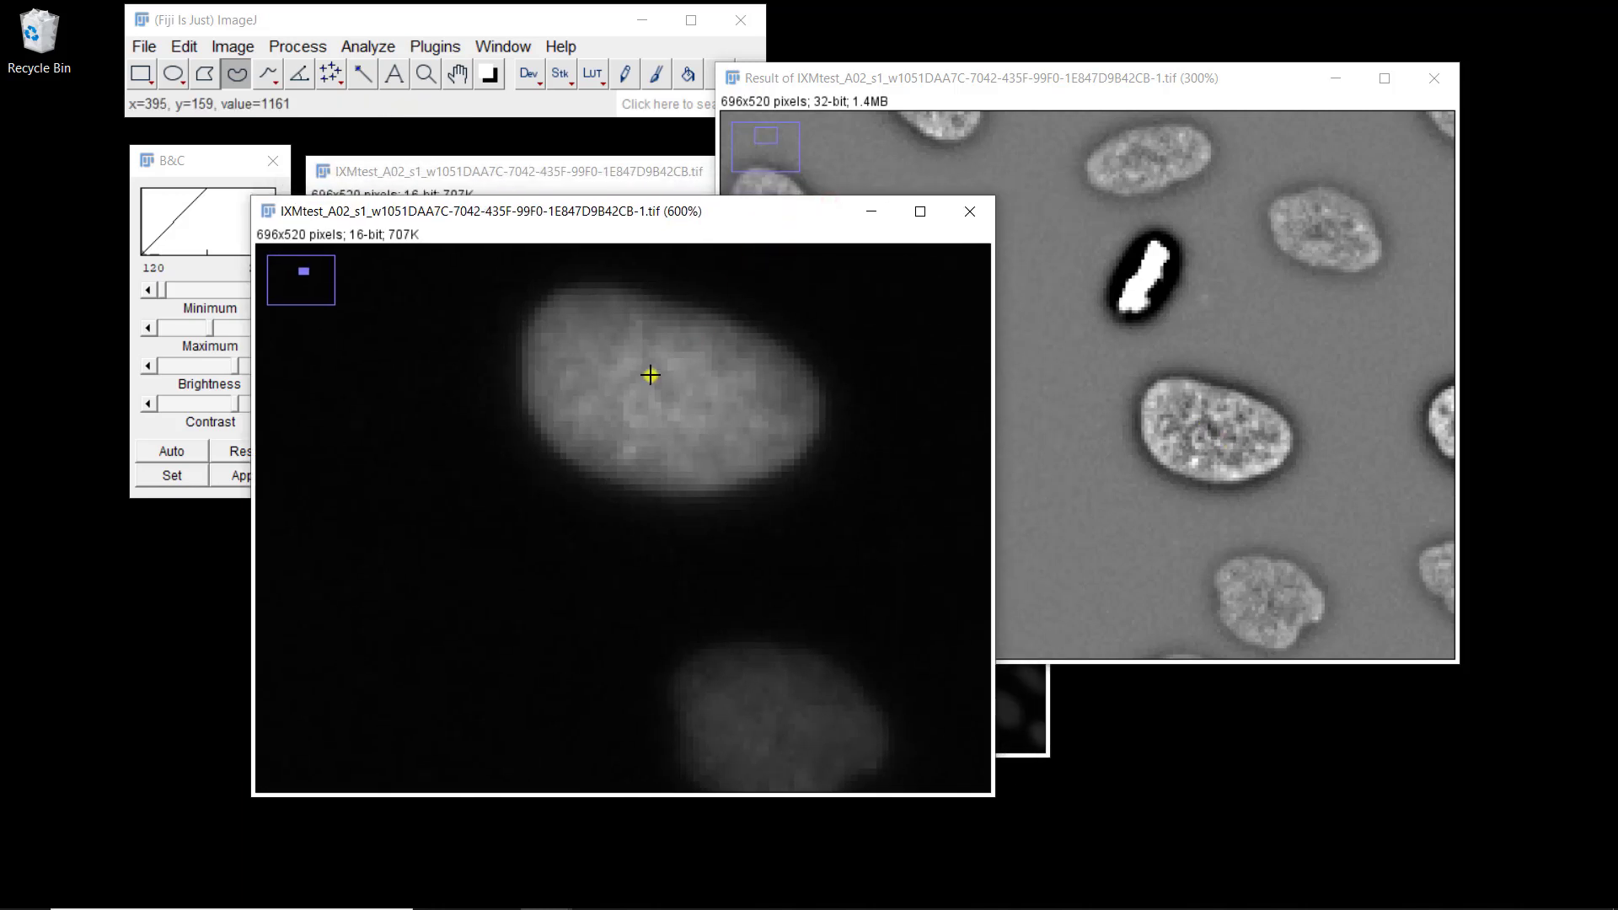
key(minus)
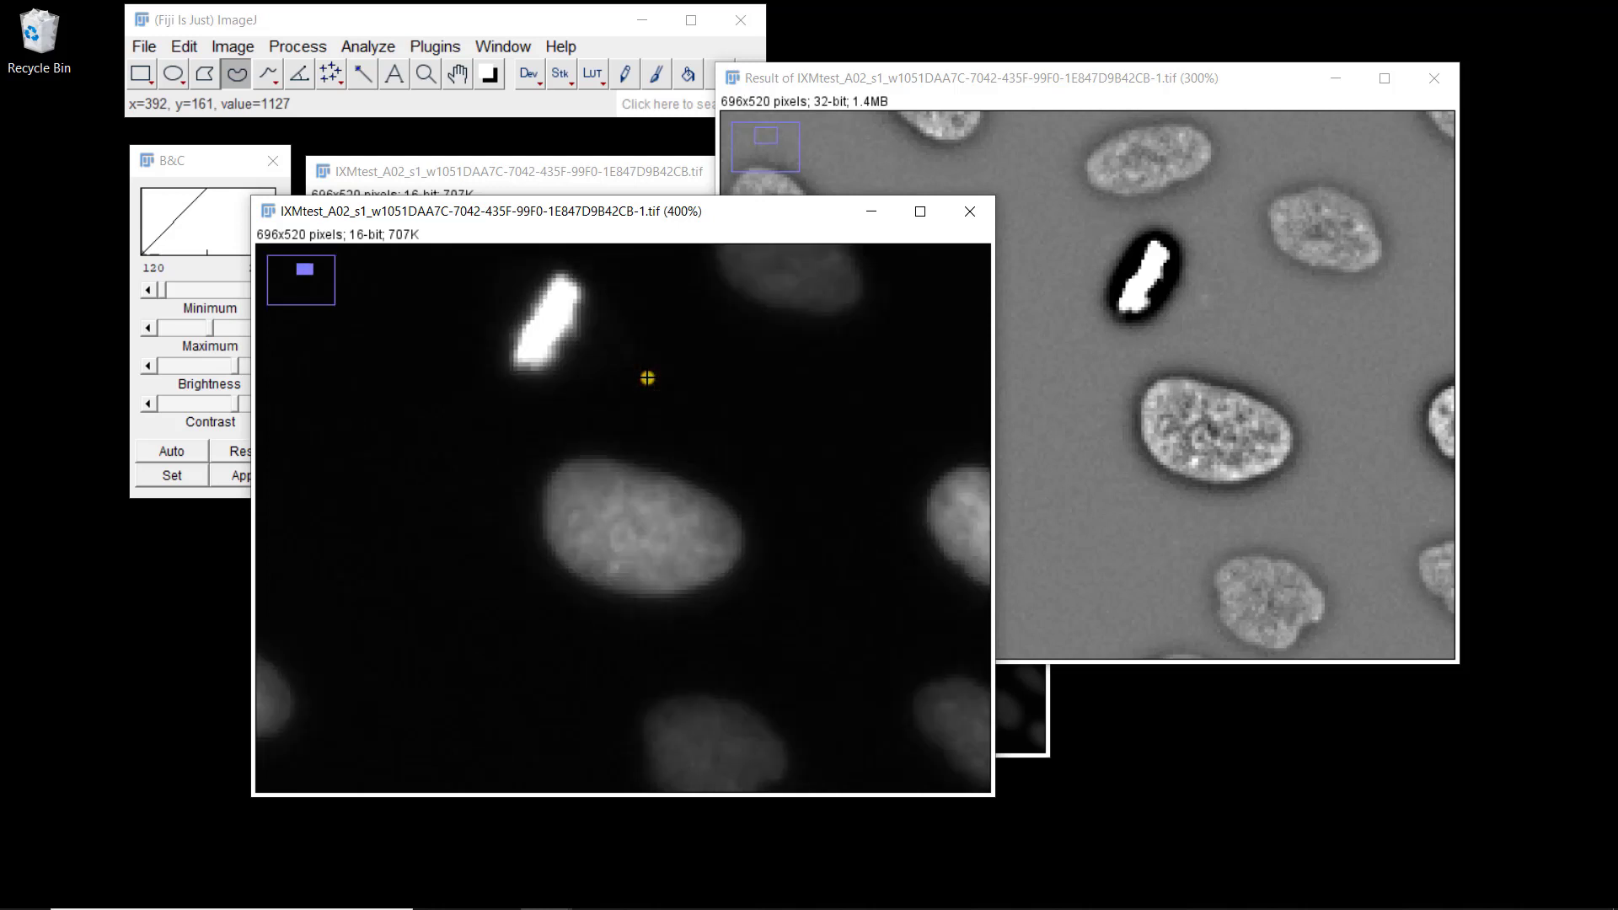